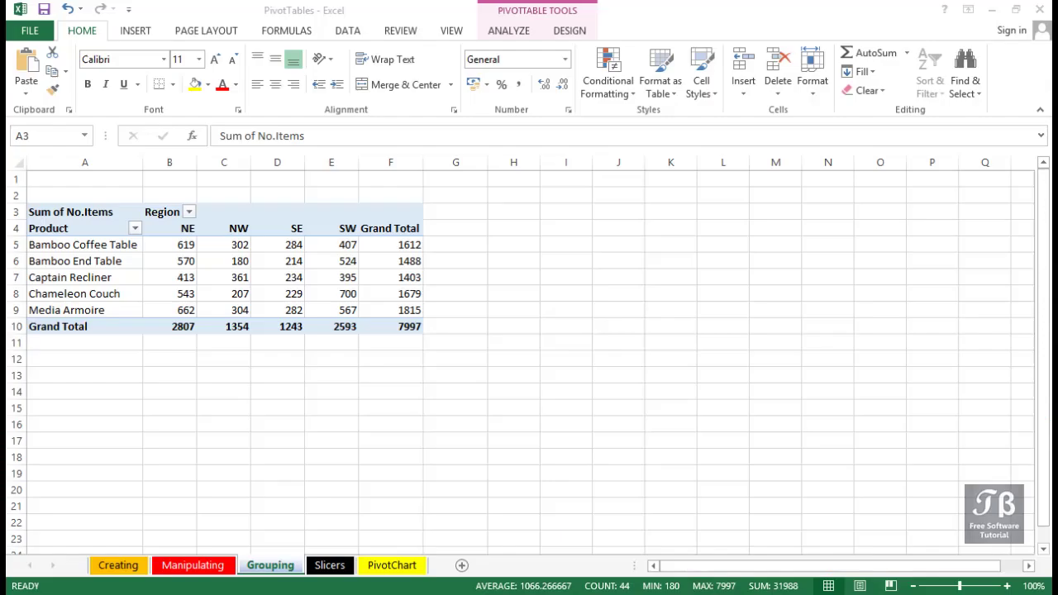
# Step: Select the Captain Recliner NE item count cell (B7) so the PivotTable Fields pane appears
pyautogui.moveTo(175, 283)
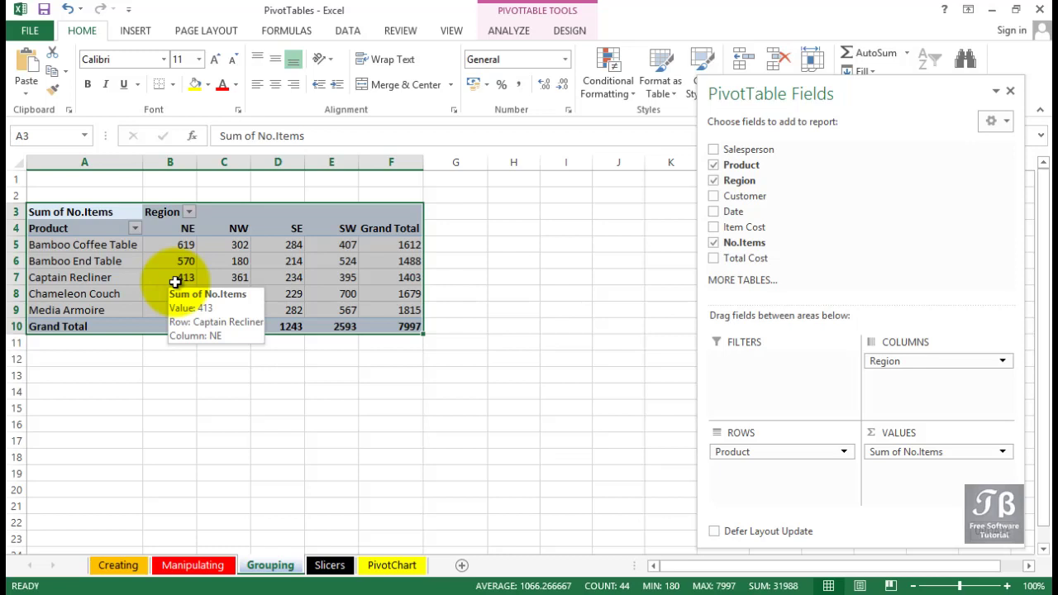
pyautogui.click(175, 282)
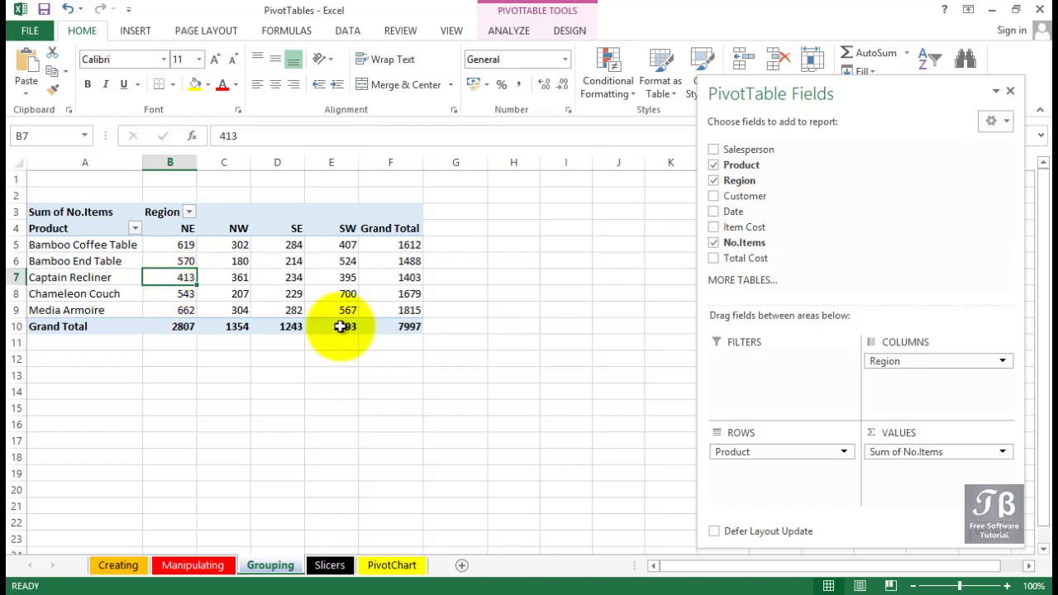
# Step: Replace Product with Date in the pivot rows and scroll through the daily regional counts
pyautogui.click(713, 165)
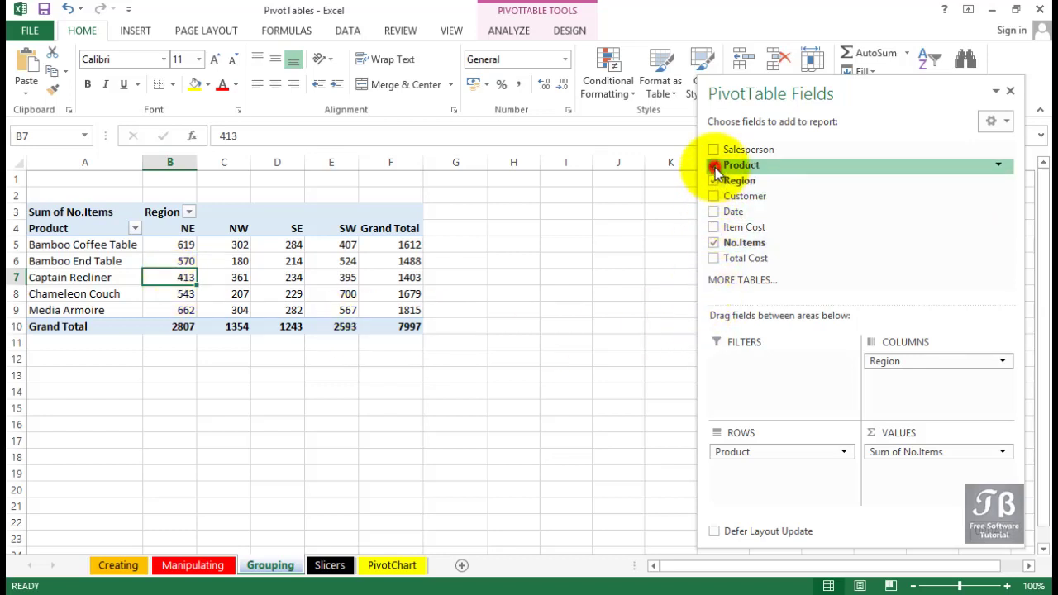
pyautogui.click(713, 211)
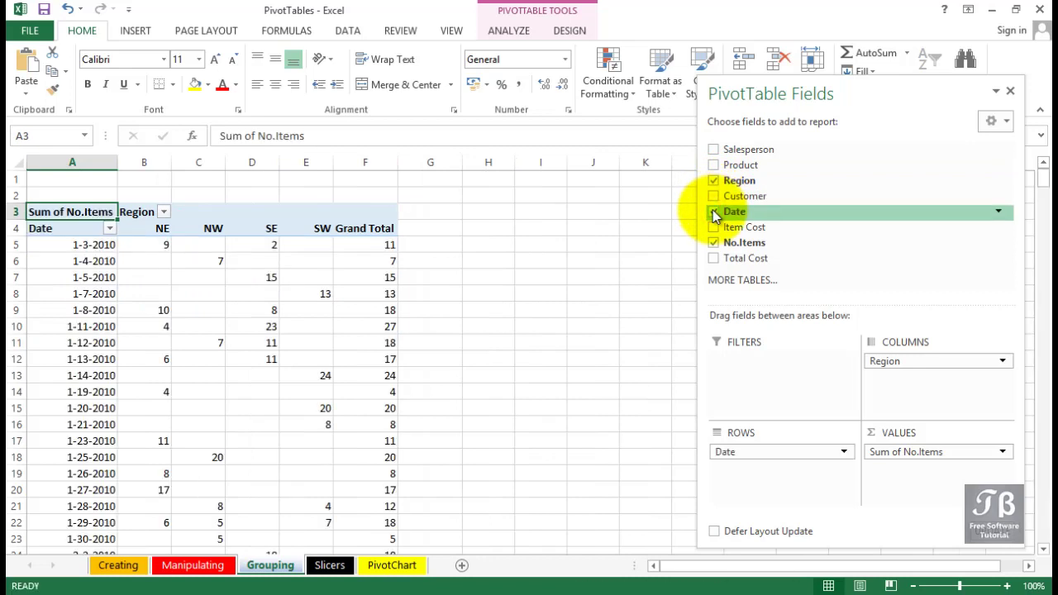
pyautogui.click(739, 454)
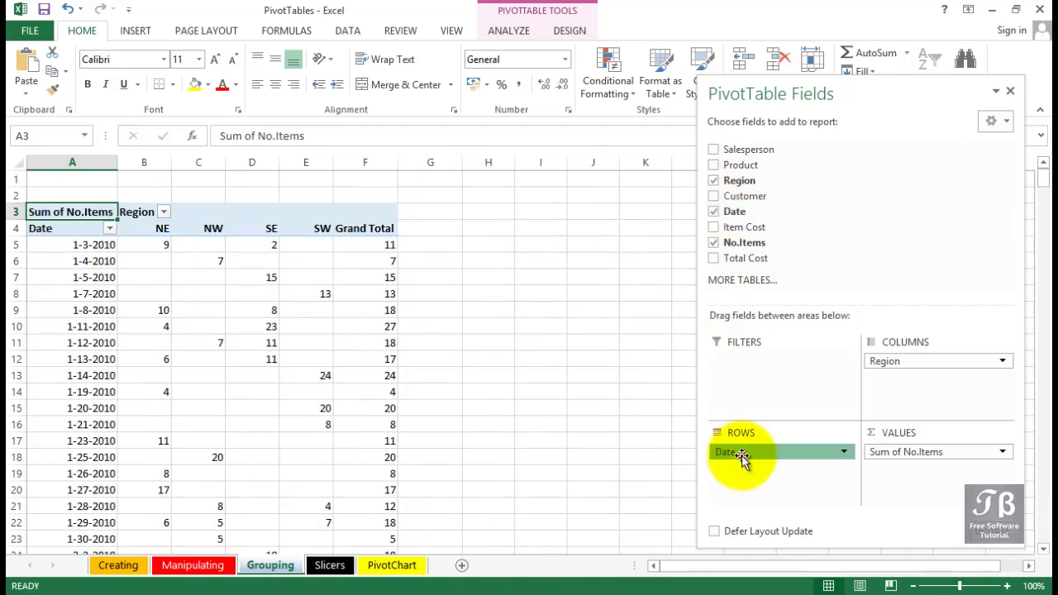
pyautogui.click(741, 481)
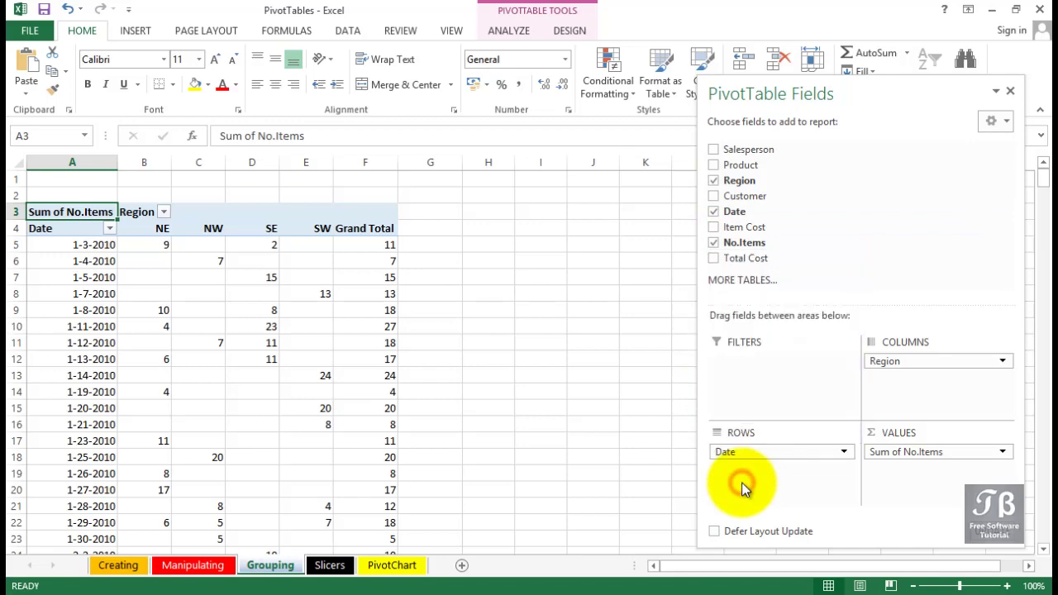
pyautogui.click(416, 213)
pyautogui.scroll(-11, 405, 299)
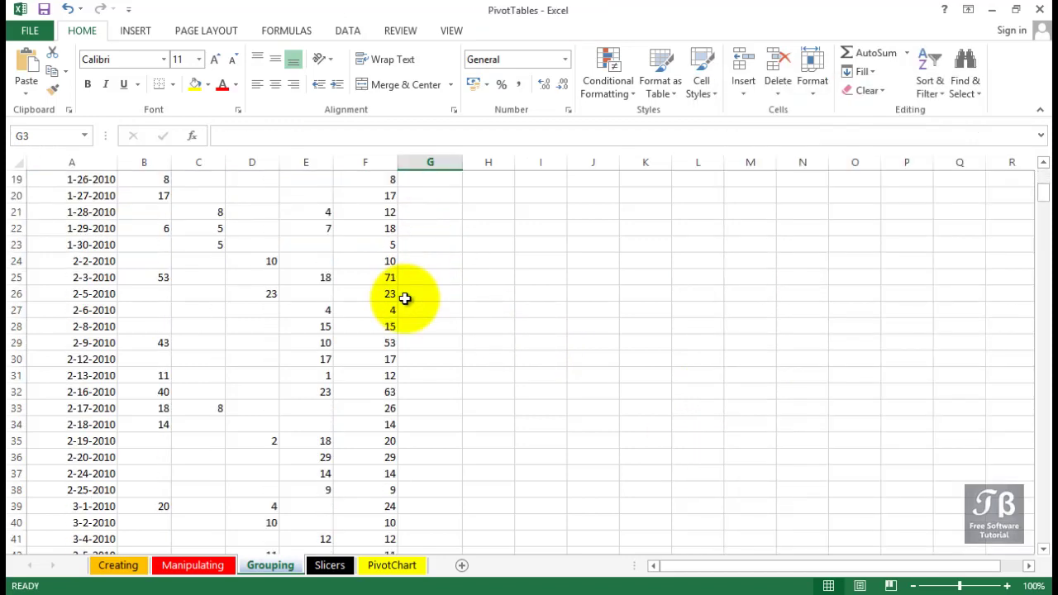
pyautogui.scroll(-4, 405, 299)
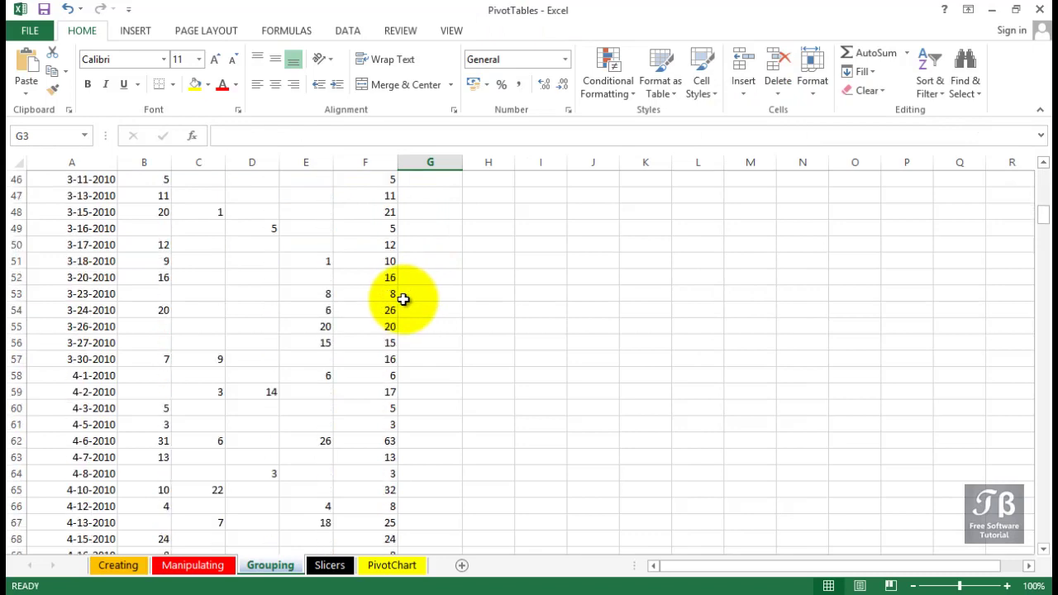
pyautogui.scroll(6, 399, 299)
pyautogui.scroll(9, 399, 299)
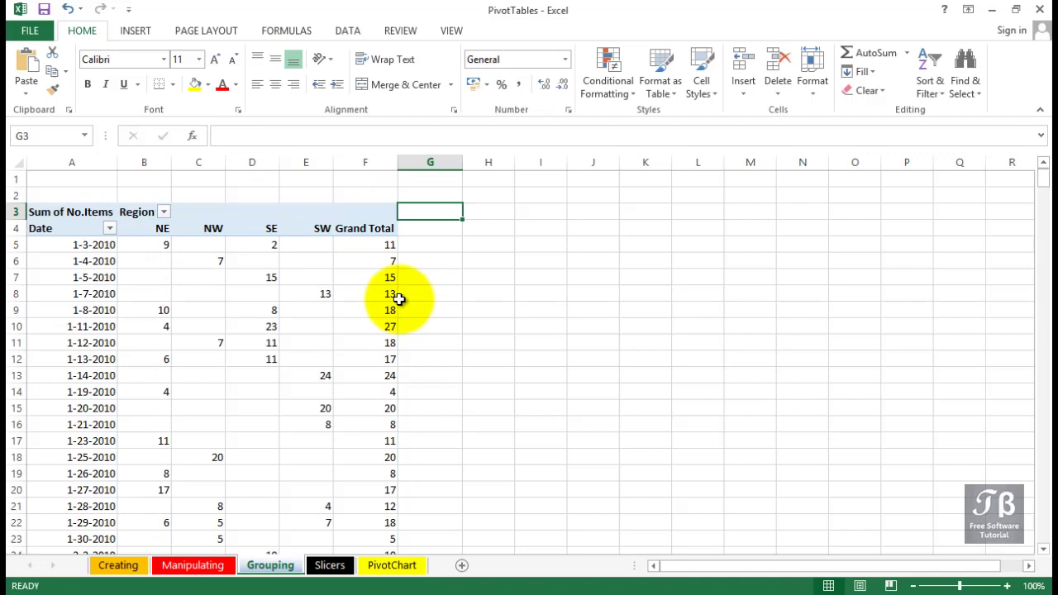
# Step: Group the date labels, starting from 1-5-2010, by Months so rows read Jan through Dec
pyautogui.click(82, 280)
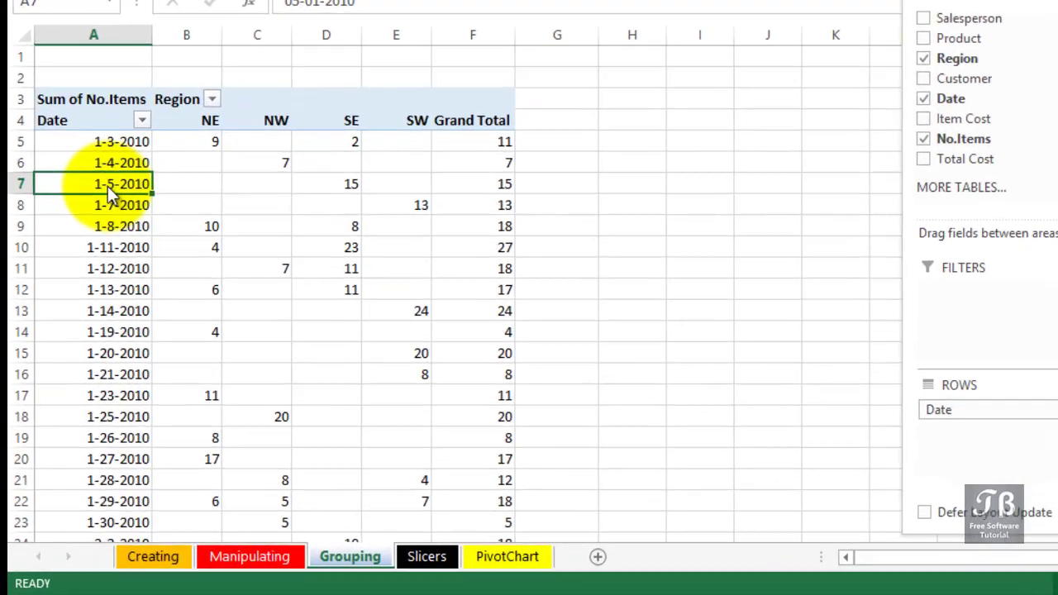
pyautogui.rightClick(82, 278)
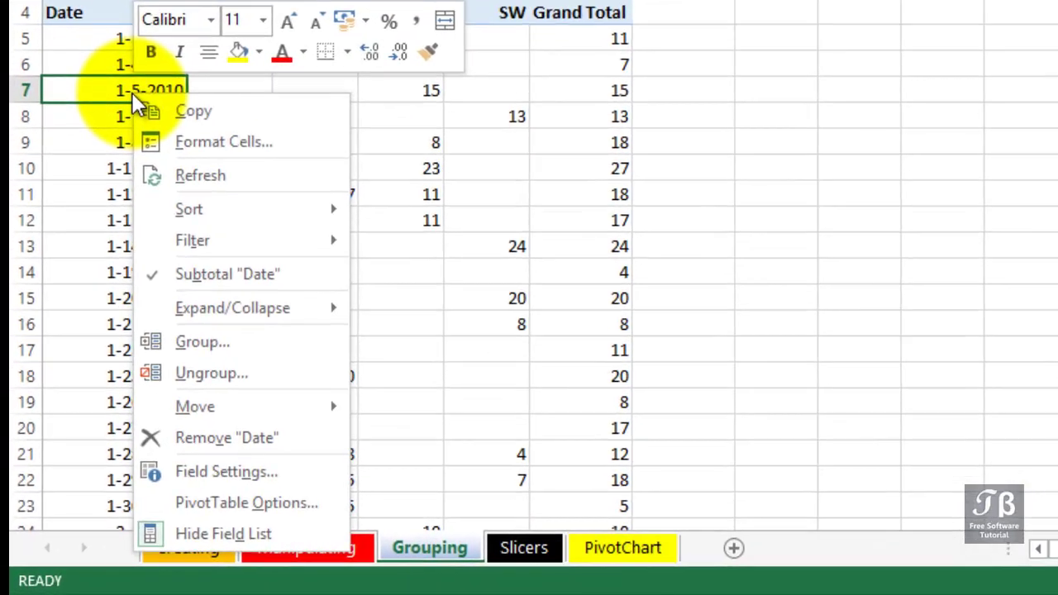
pyautogui.click(196, 340)
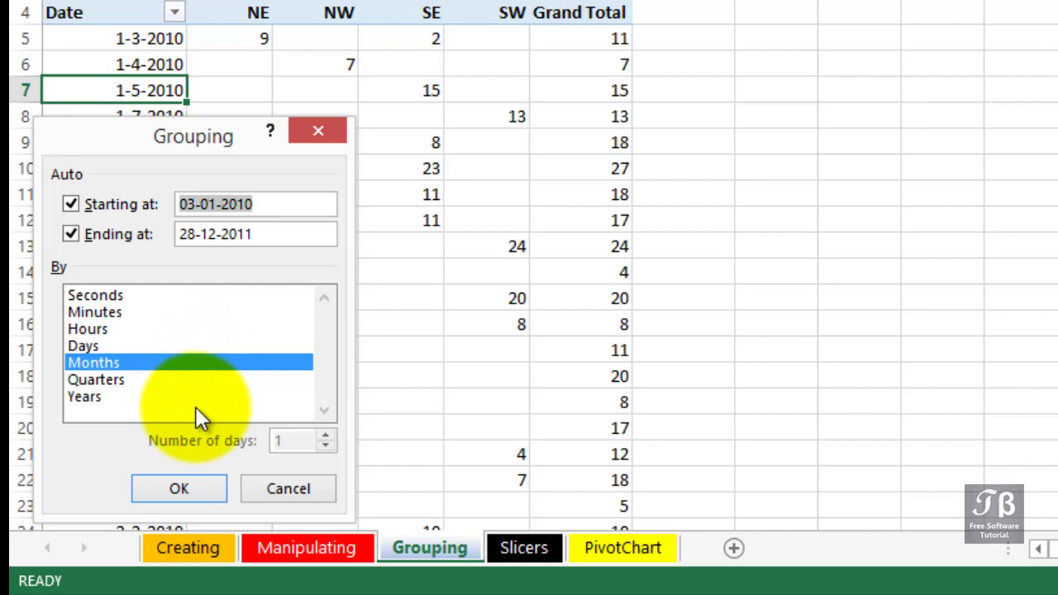
pyautogui.click(182, 489)
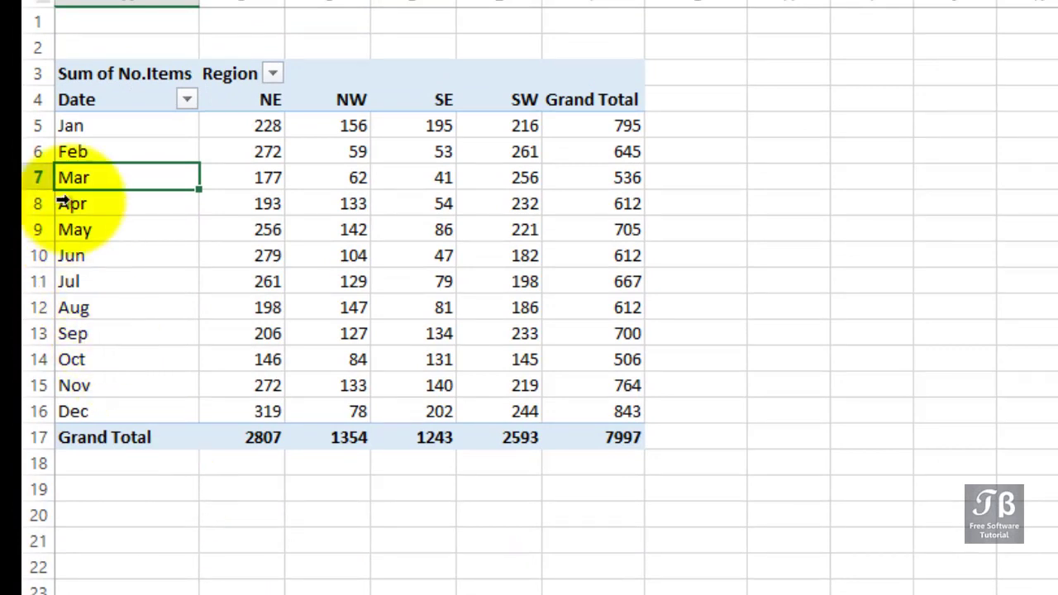
pyautogui.click(85, 125)
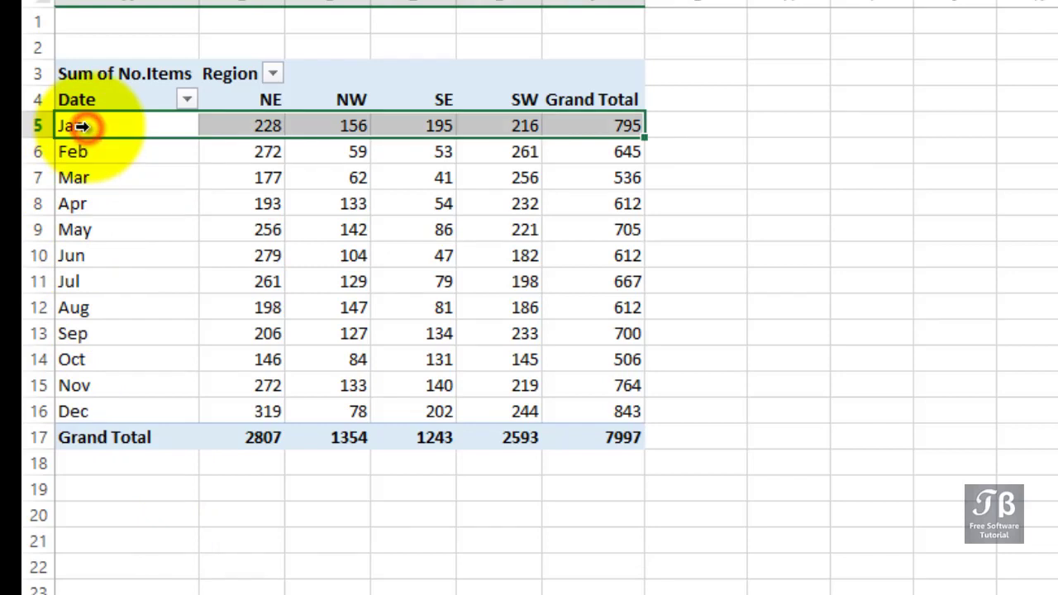
pyautogui.click(89, 175)
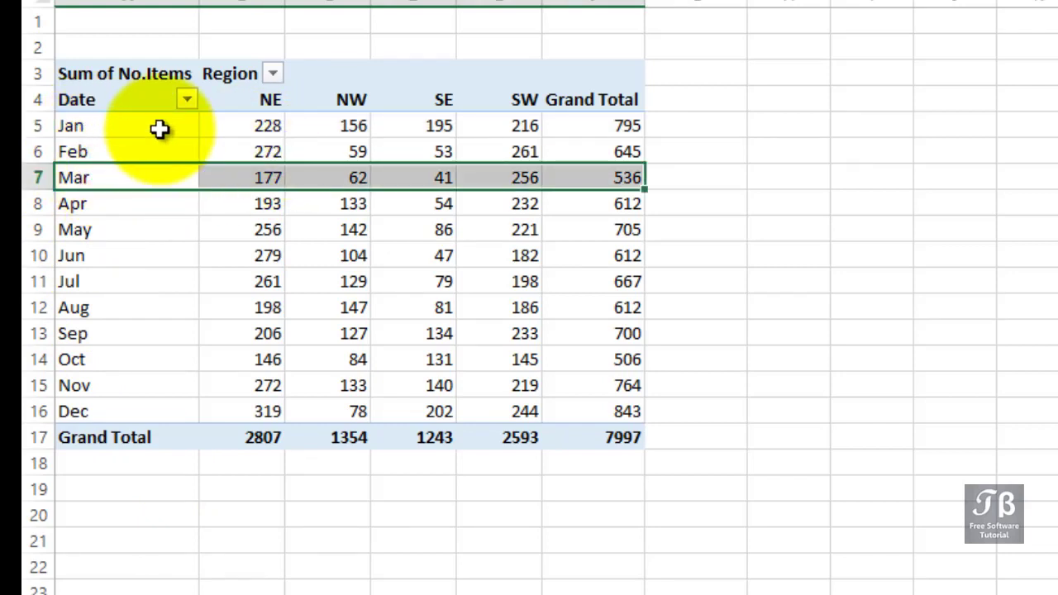
pyautogui.click(152, 128)
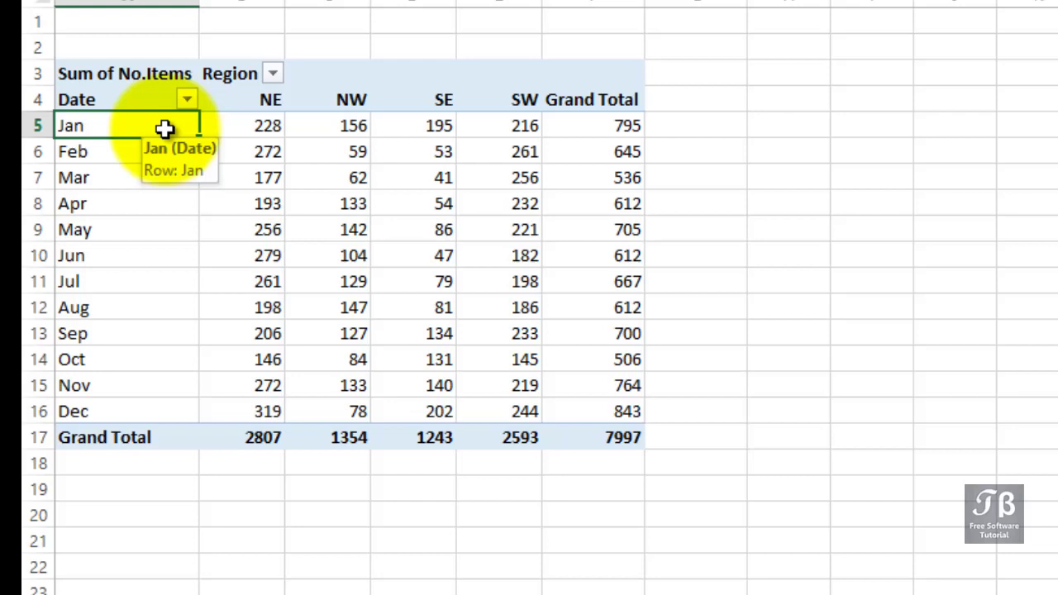
pyautogui.moveTo(217, 127); pyautogui.dragTo(579, 124)
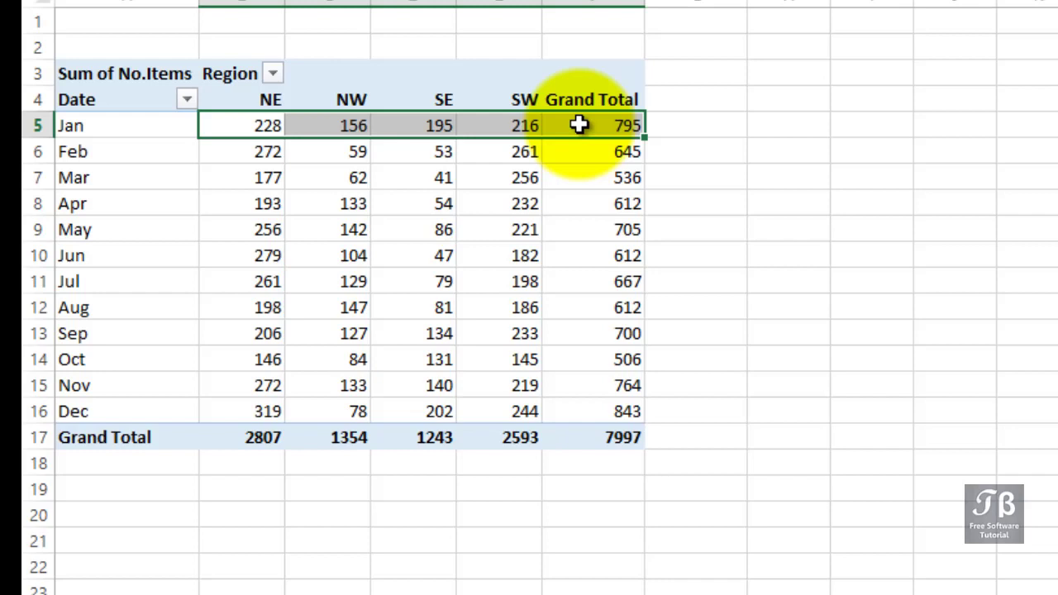
pyautogui.moveTo(578, 124)
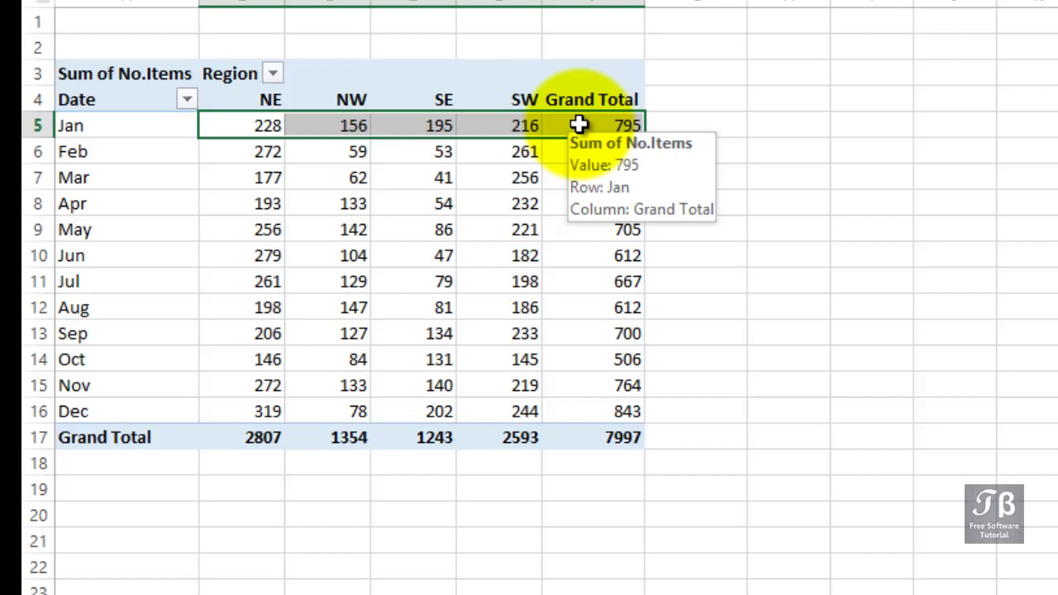
pyautogui.click(620, 440)
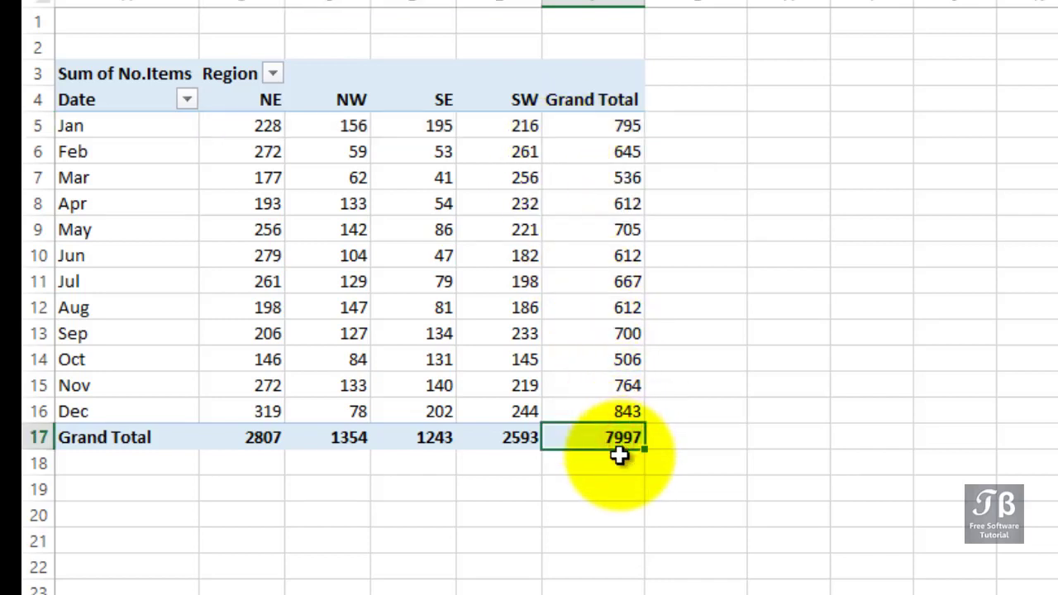
# Step: Regroup the dates from the Feb label by Months, Quarters and Years
pyautogui.click(118, 150)
pyautogui.rightClick(118, 149)
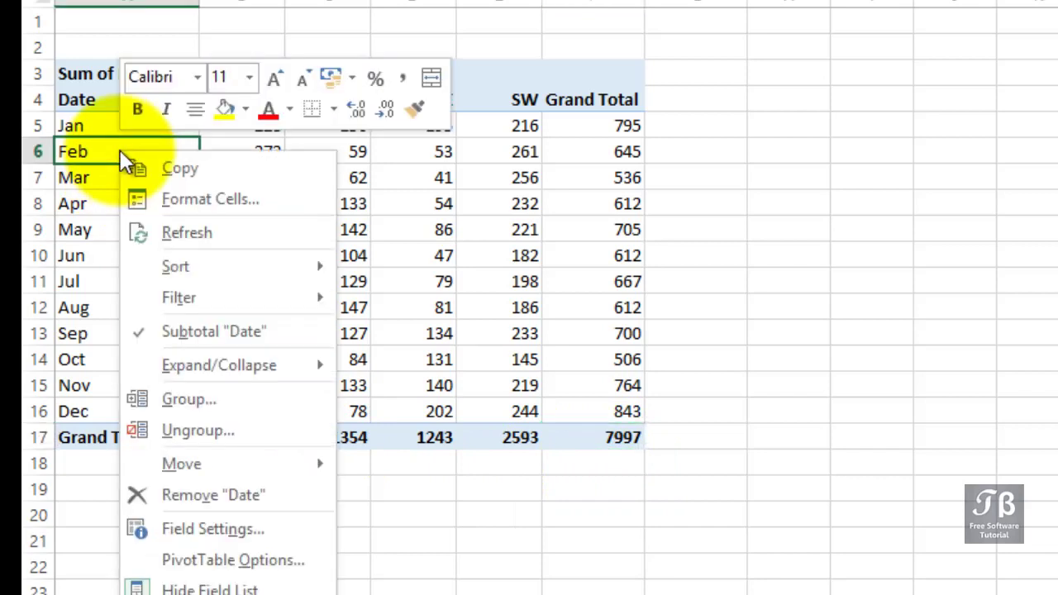
pyautogui.click(188, 401)
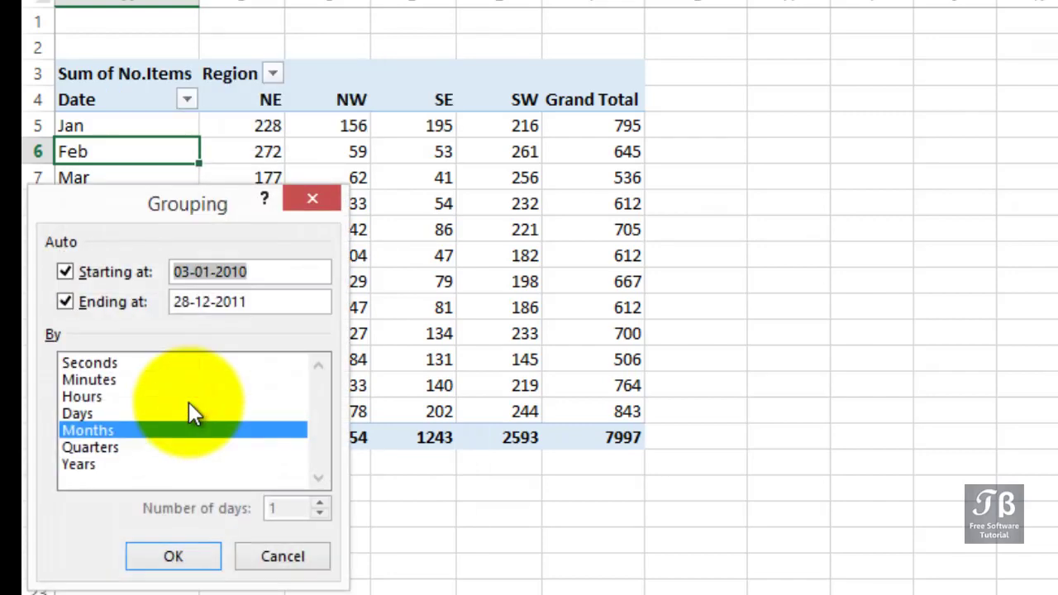
pyautogui.click(169, 443)
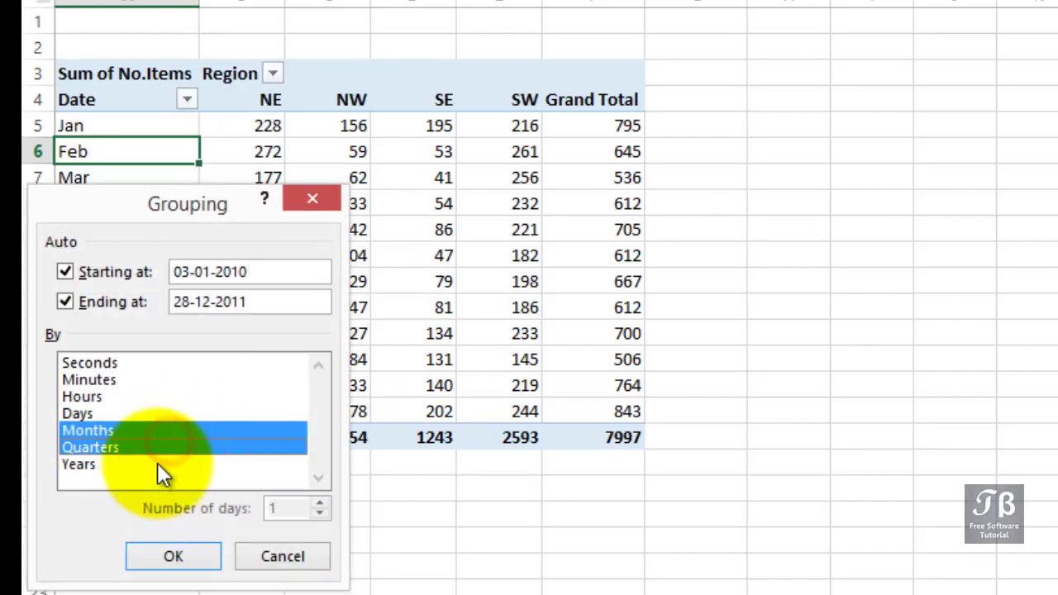
pyautogui.click(157, 464)
pyautogui.click(172, 547)
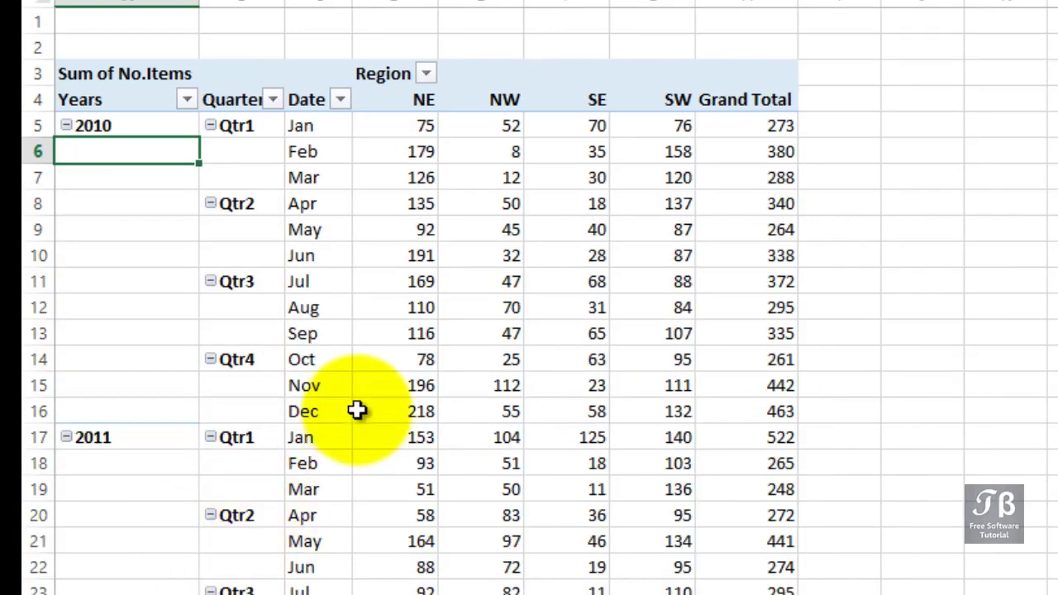
pyautogui.click(72, 124)
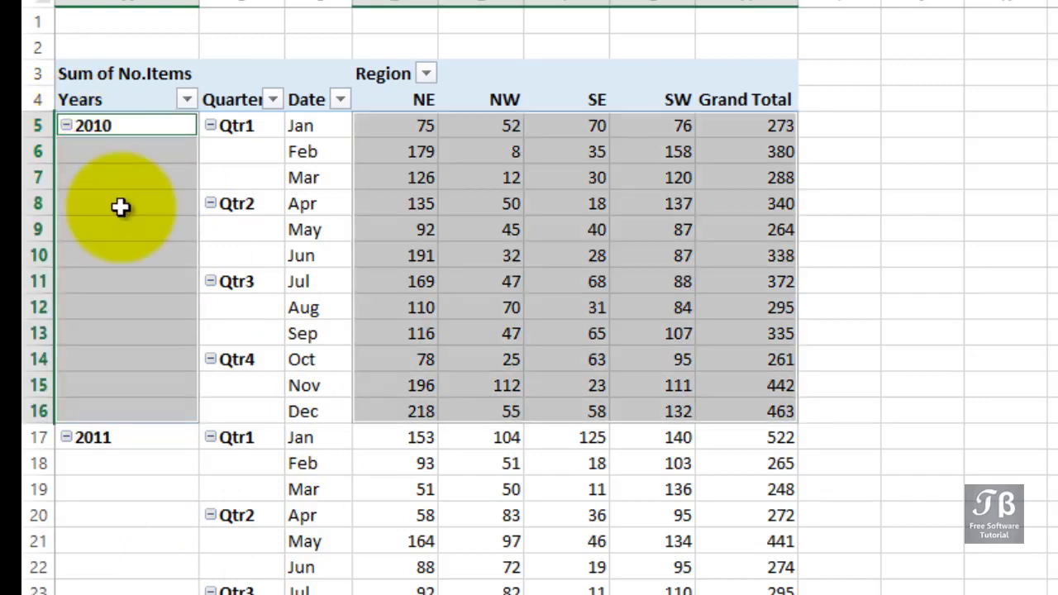
pyautogui.scroll(-2, 157, 285)
pyautogui.click(108, 282)
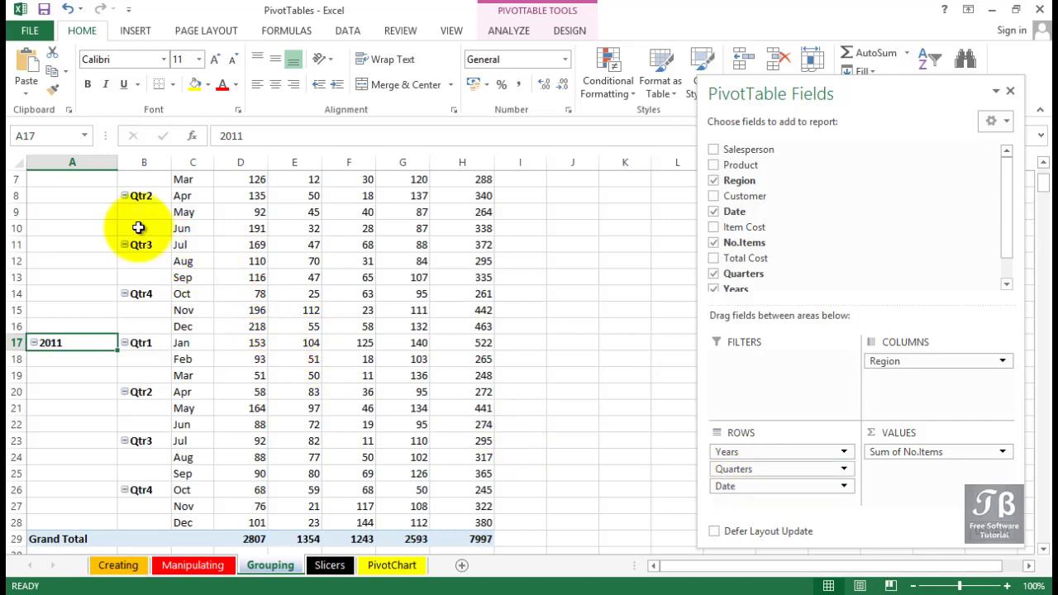
# Step: Rename the pivot's Date row header to 'Month'
pyautogui.click(169, 211)
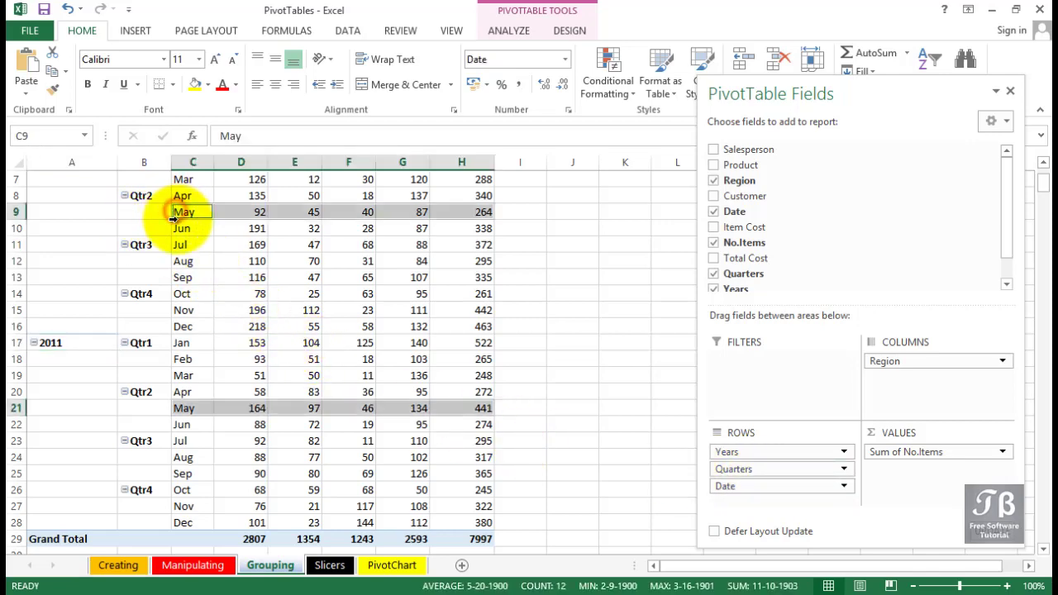
pyautogui.scroll(2, 172, 217)
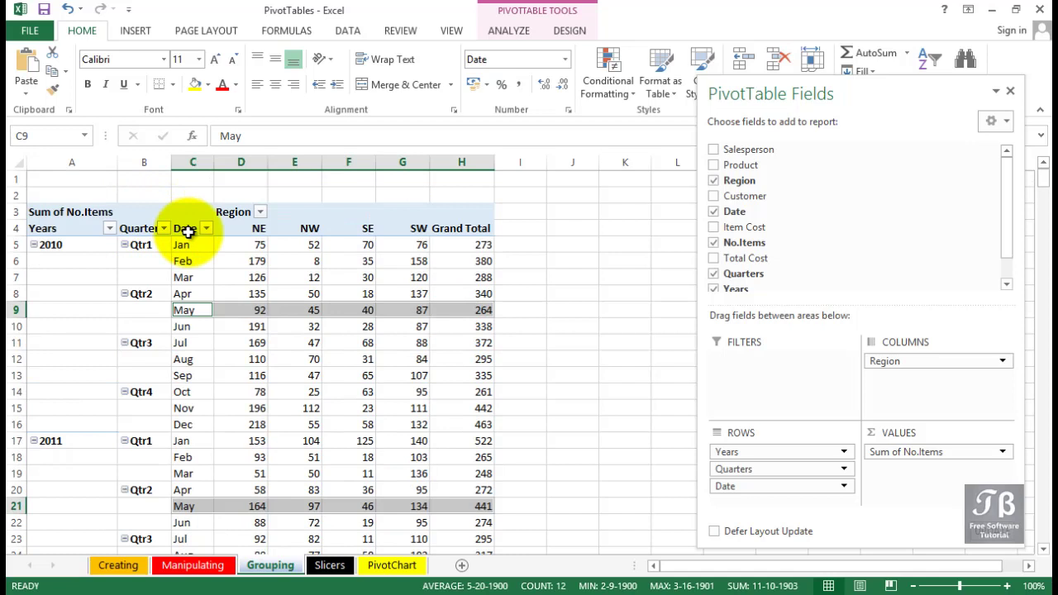
pyautogui.click(186, 231)
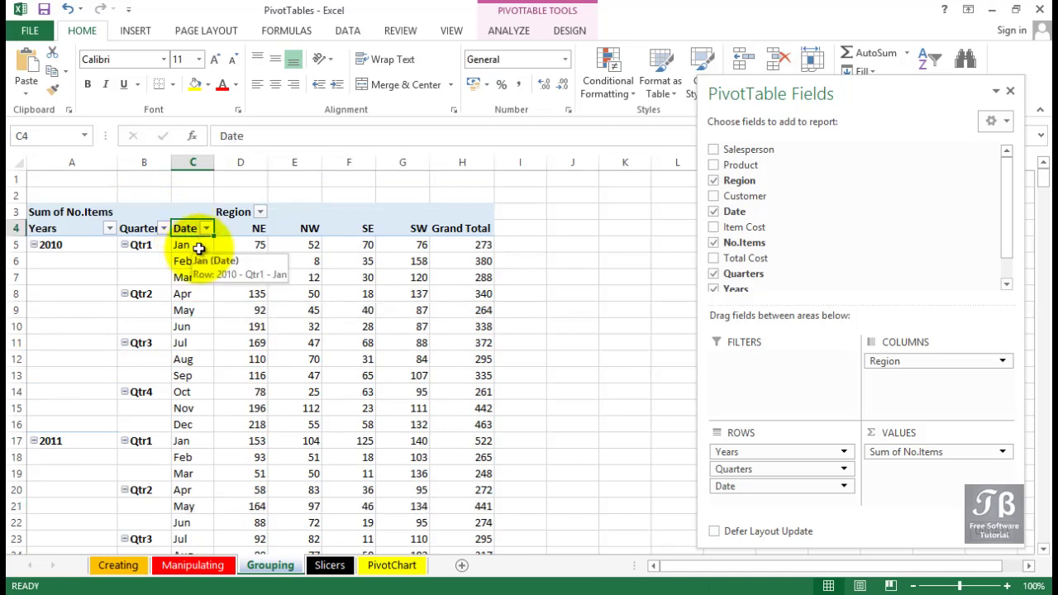
pyautogui.write('Month')
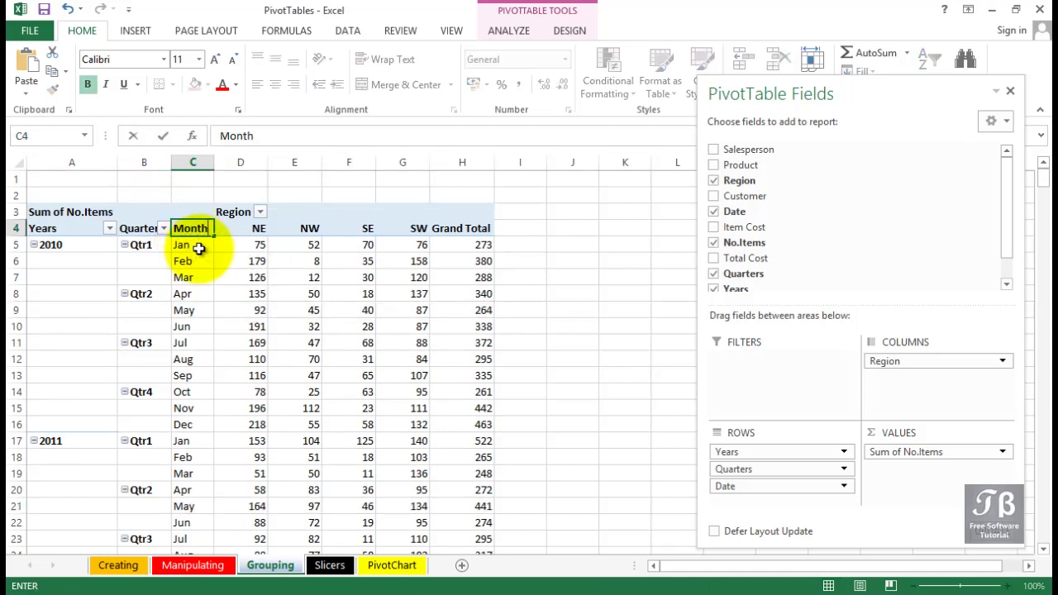
pyautogui.press('Return')
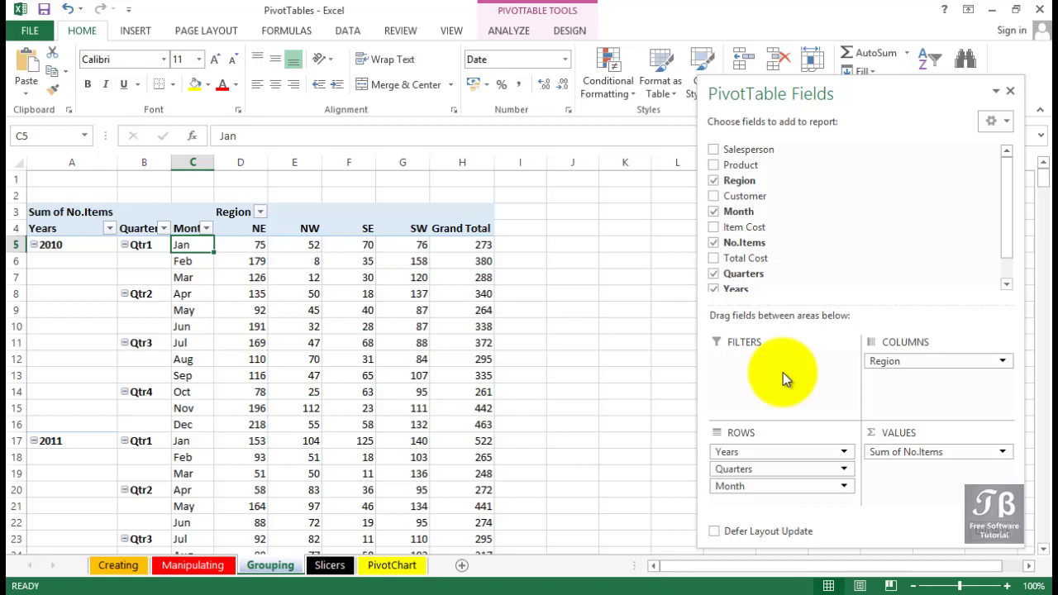
# Step: Move the Month field from the Rows area into the Filters area
pyautogui.moveTo(245, 247)
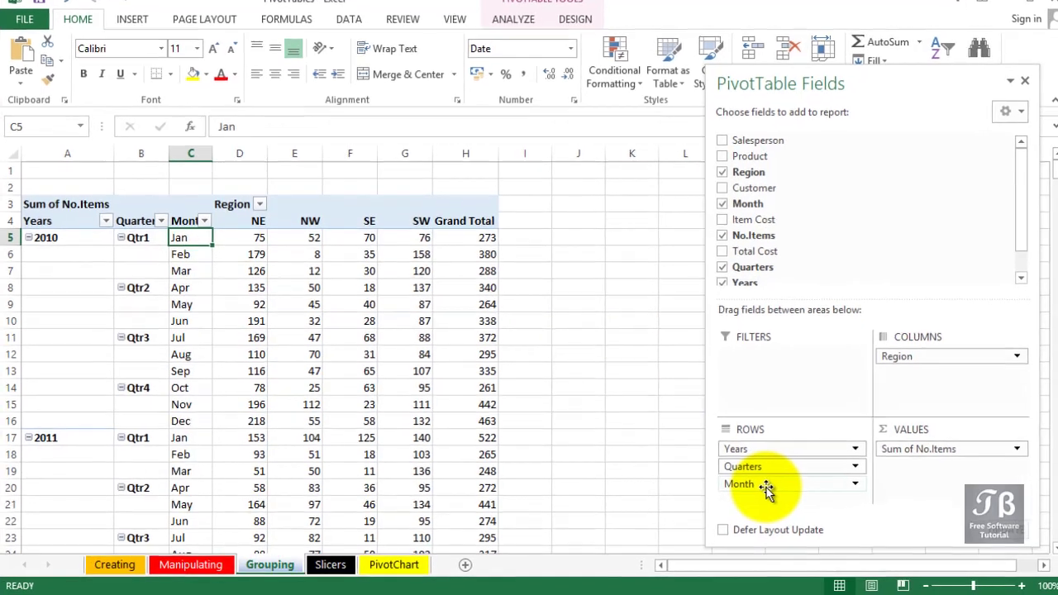
pyautogui.click(756, 488)
pyautogui.moveTo(780, 483); pyautogui.dragTo(778, 369)
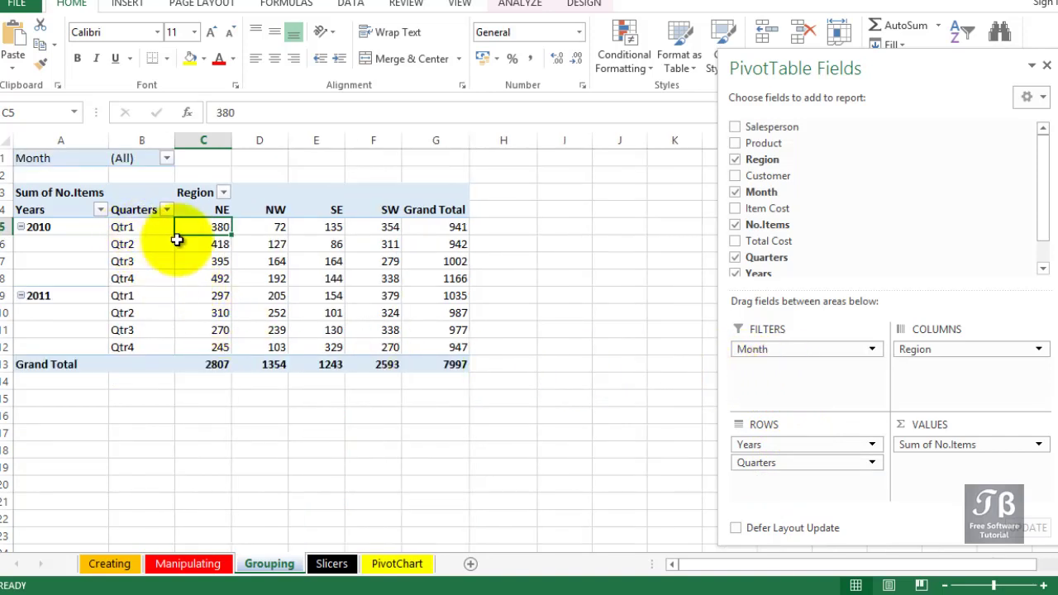
pyautogui.moveTo(177, 240)
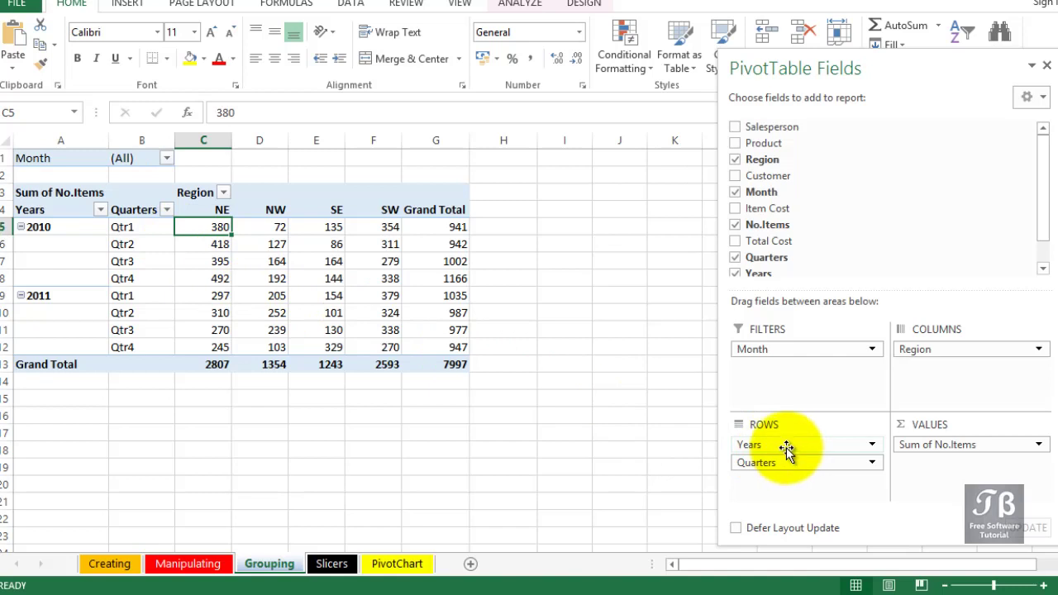
# Step: Reorder the pivot rows to Month then Years, leaving Quarters as the report filter
pyautogui.moveTo(784, 445); pyautogui.dragTo(784, 445)
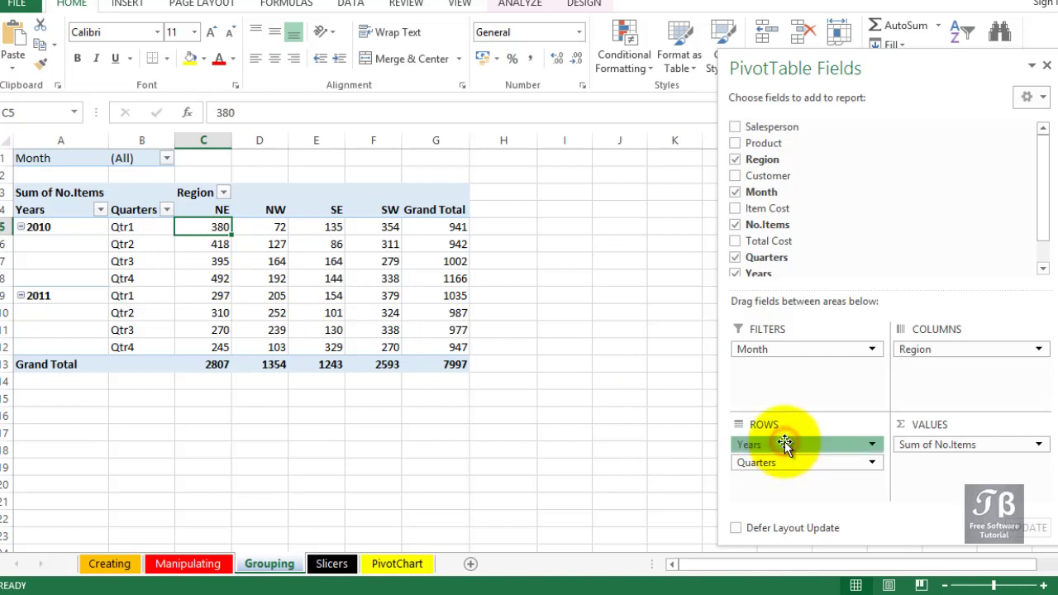
pyautogui.moveTo(785, 444); pyautogui.dragTo(784, 471)
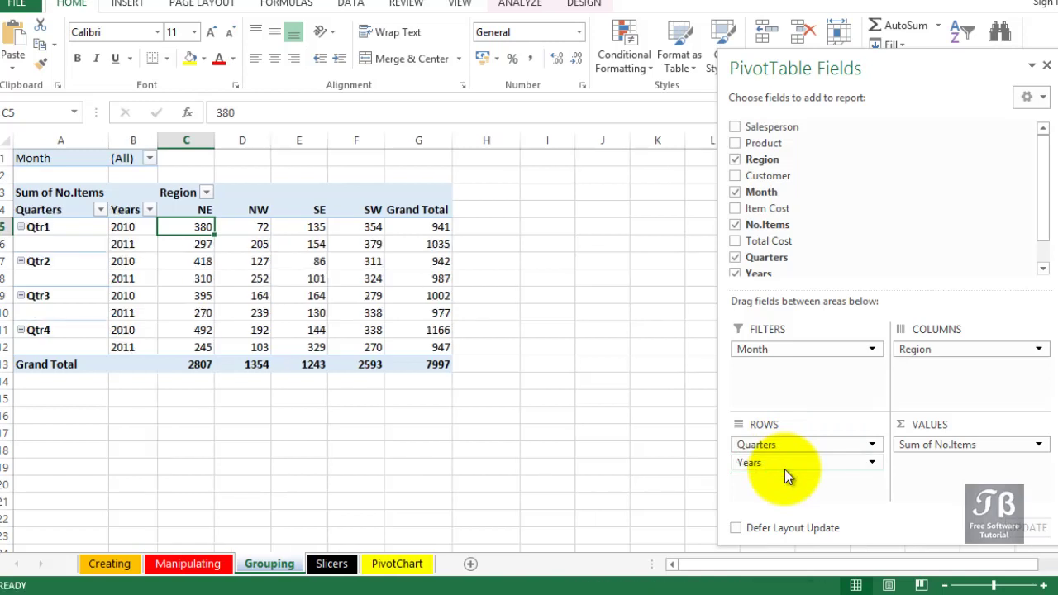
pyautogui.click(26, 227)
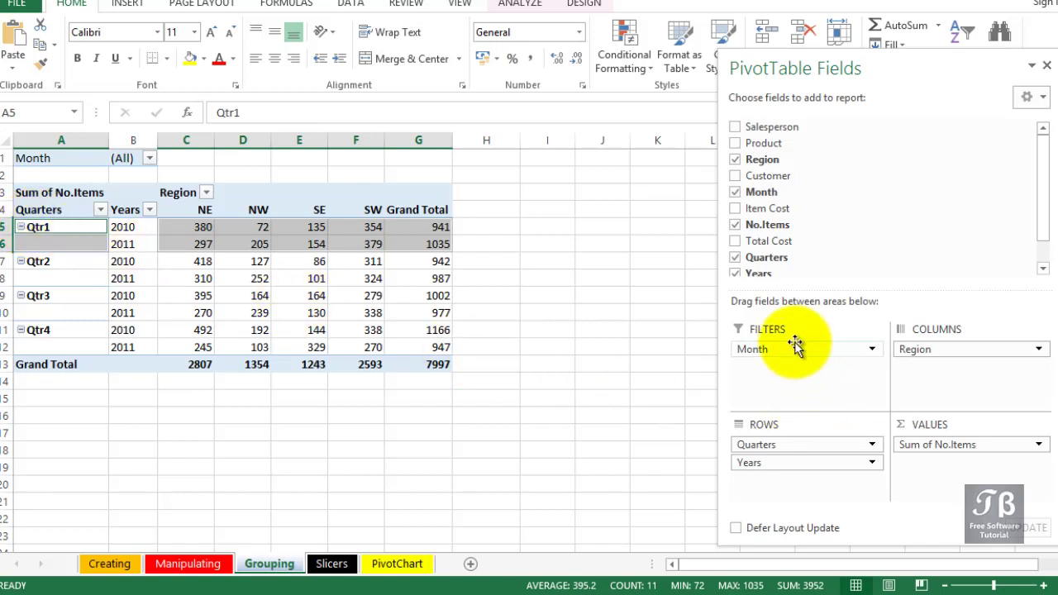
pyautogui.moveTo(795, 347); pyautogui.dragTo(784, 388)
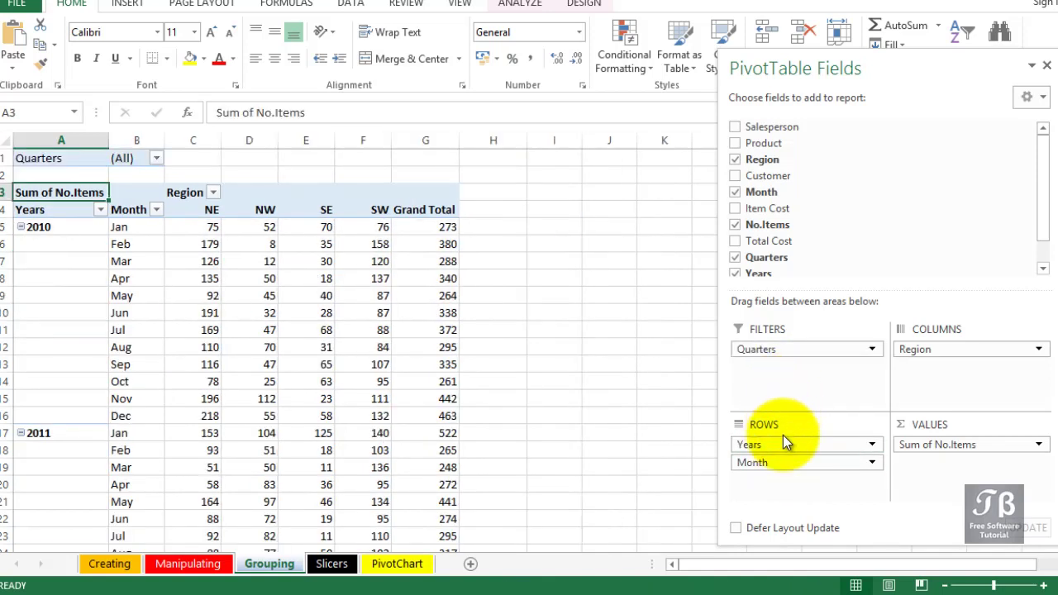
pyautogui.moveTo(782, 442); pyautogui.dragTo(785, 471)
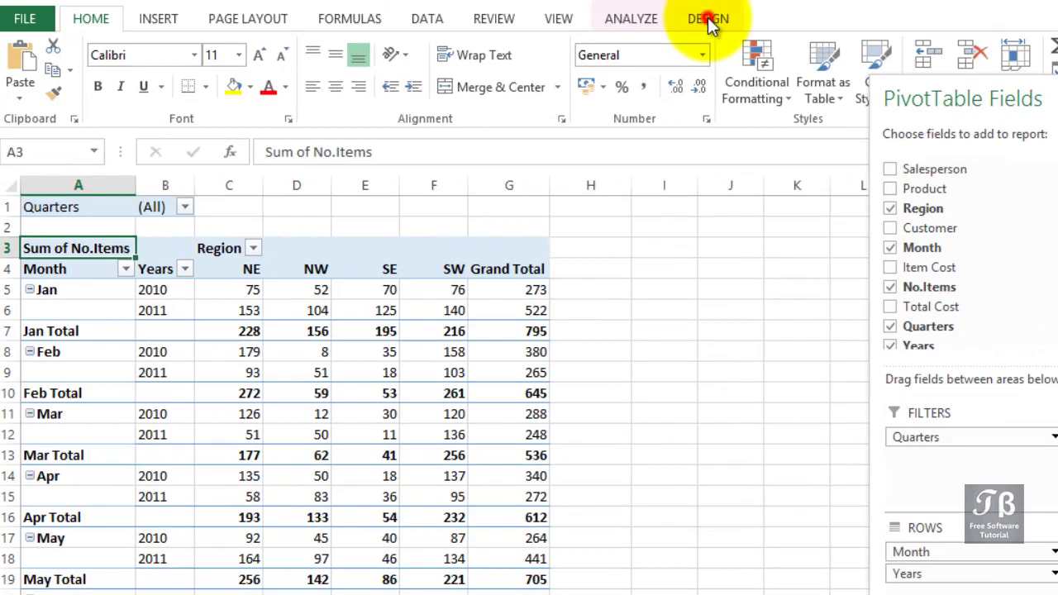
# Step: Set the pivot's Subtotals option to Do Not Show Subtotals
pyautogui.click(582, 7)
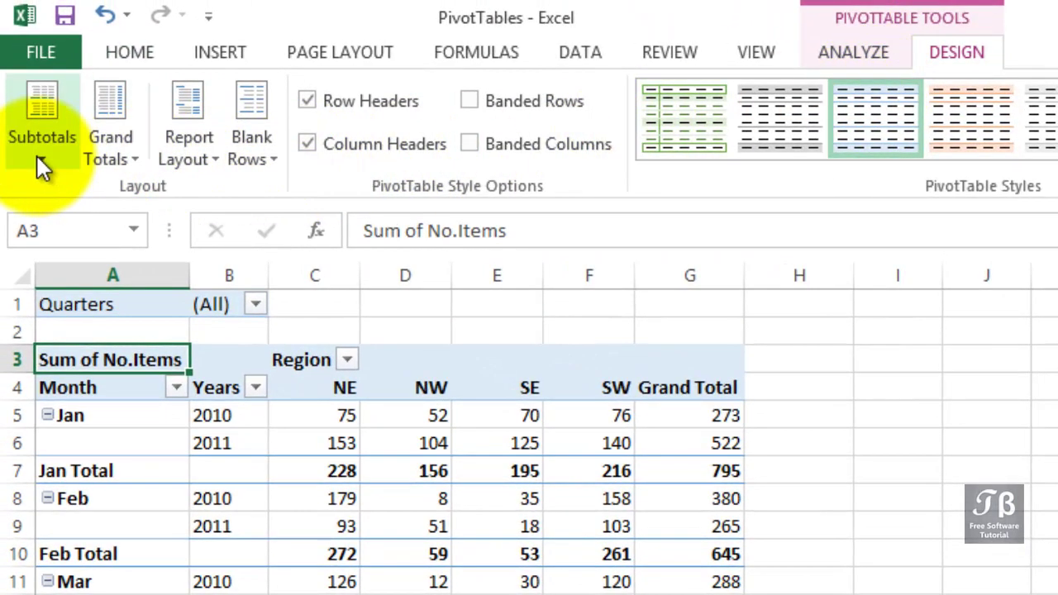
pyautogui.click(32, 139)
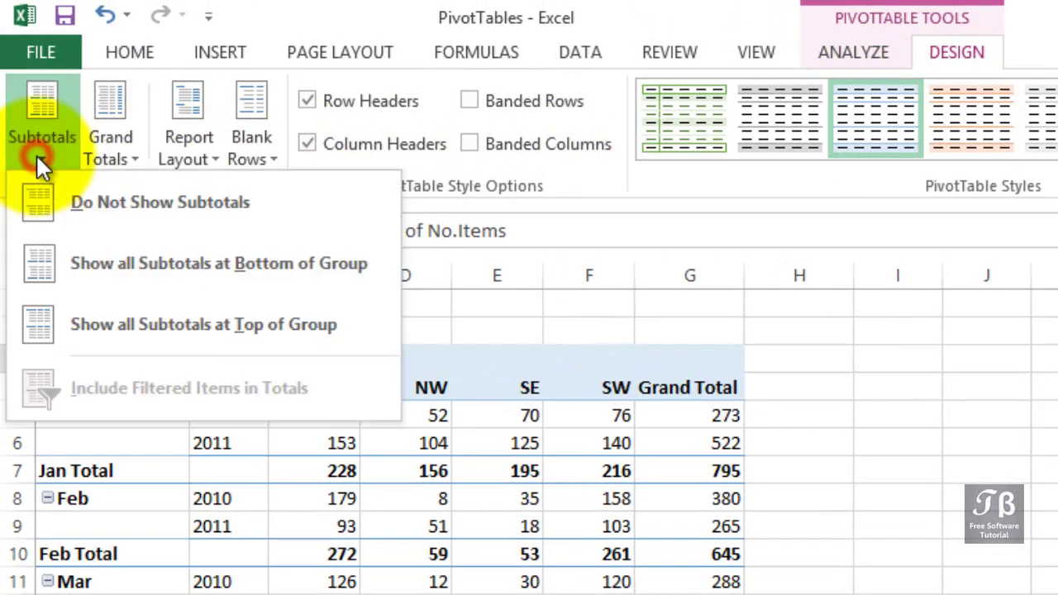
pyautogui.click(53, 198)
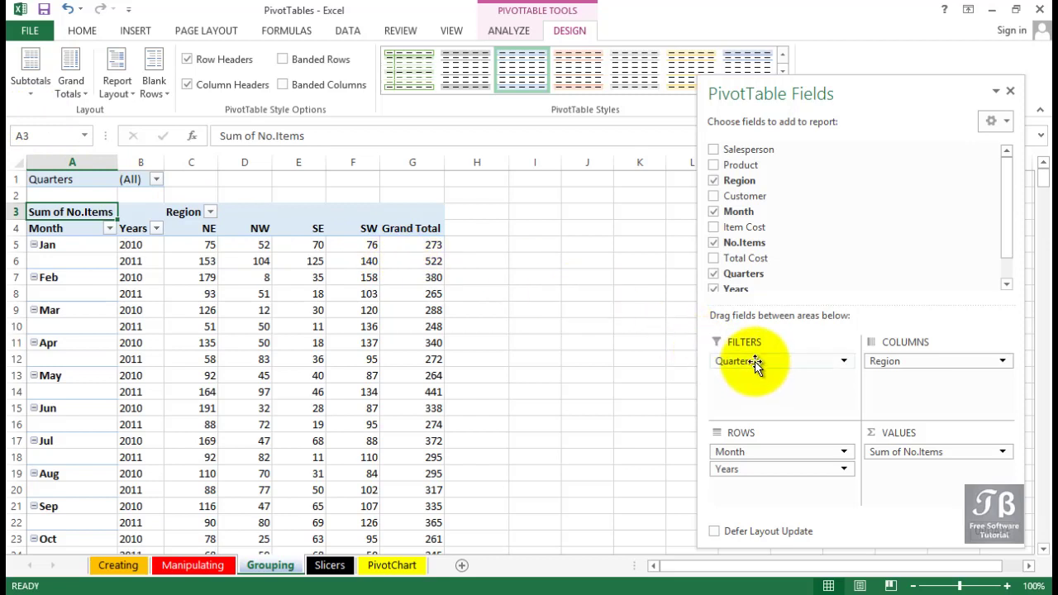
# Step: Move Quarters from Filters into Rows and place Month below Quarters
pyautogui.moveTo(754, 363); pyautogui.dragTo(755, 490)
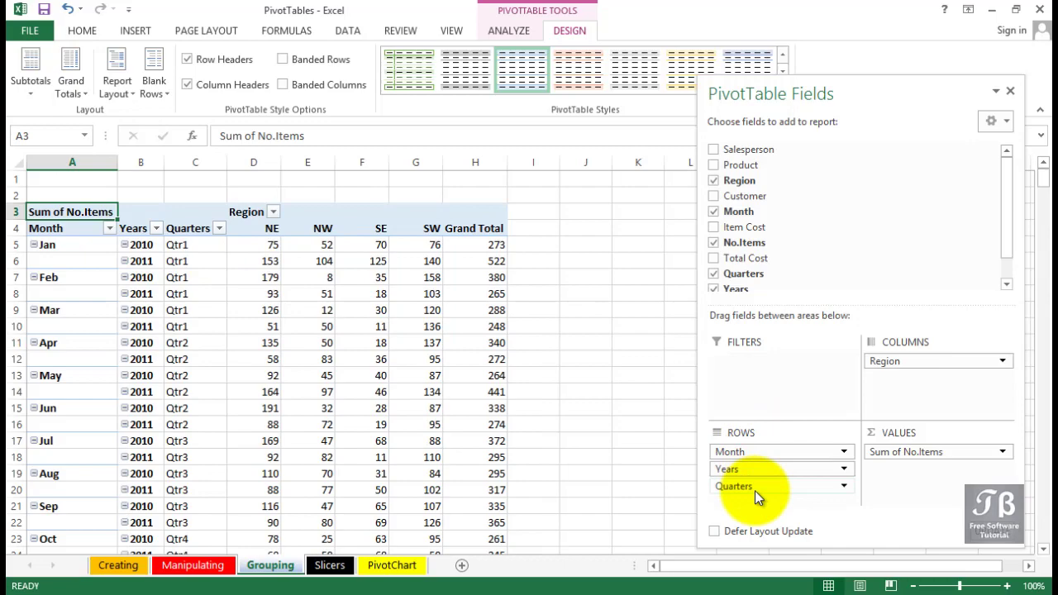
pyautogui.moveTo(752, 451); pyautogui.dragTo(753, 494)
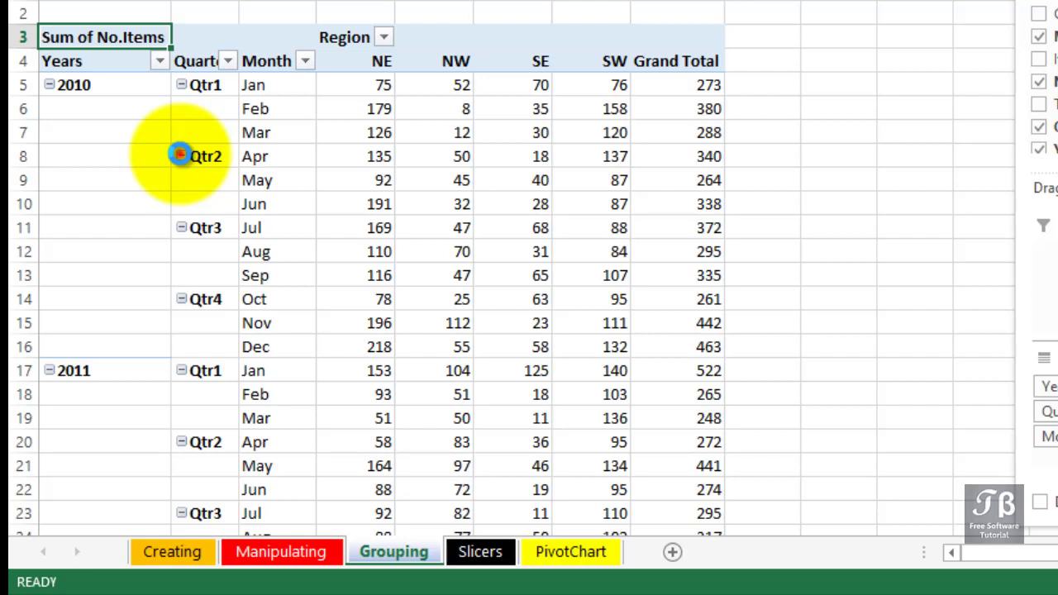
# Step: Collapse Qtr1 and Qtr3 to their totals, then fold 2010 into a single 4051 row
pyautogui.click(182, 157)
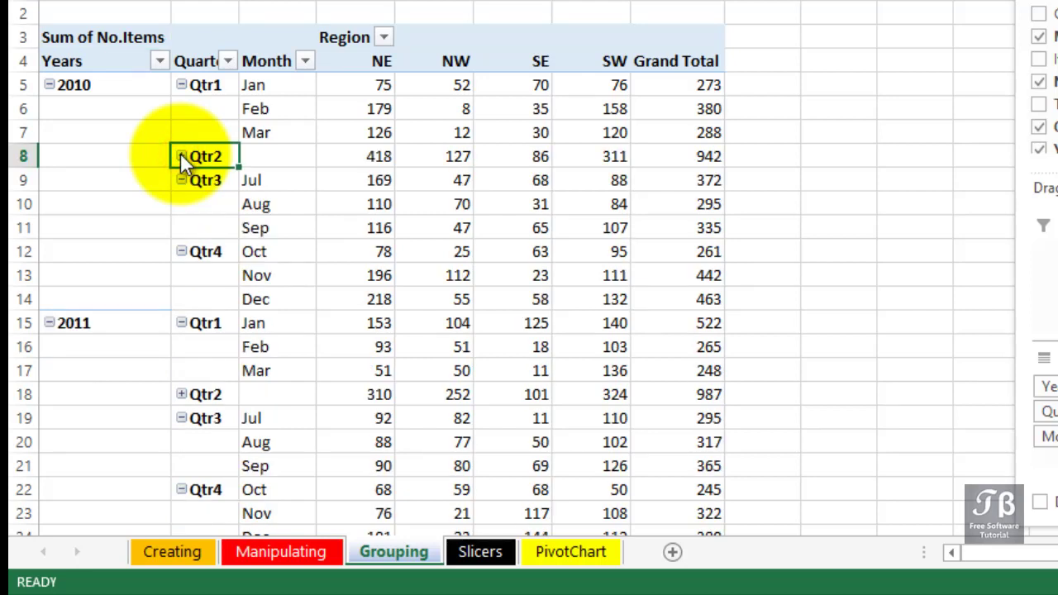
pyautogui.click(190, 394)
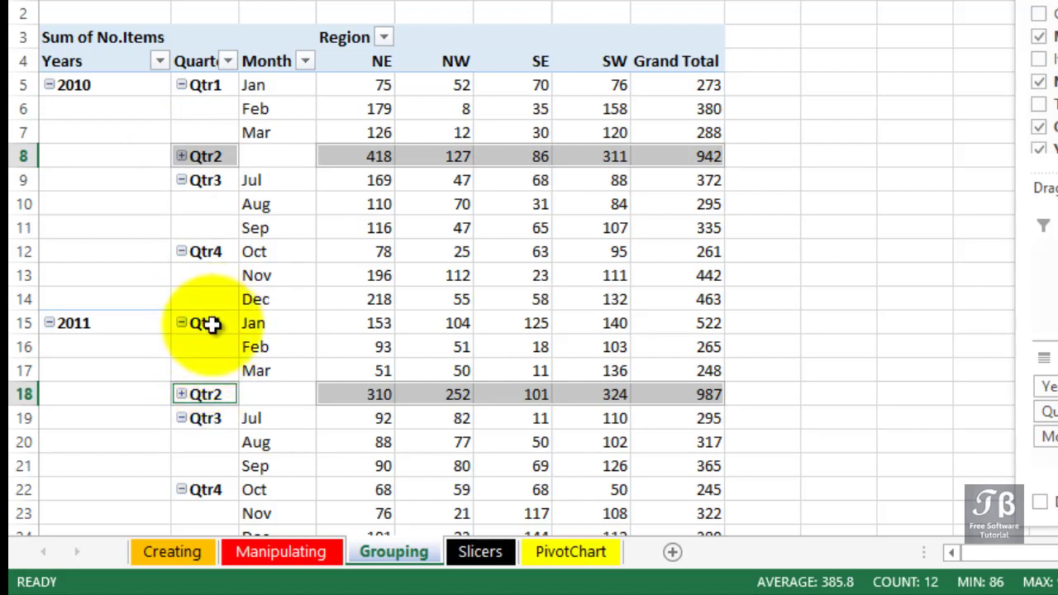
pyautogui.click(205, 252)
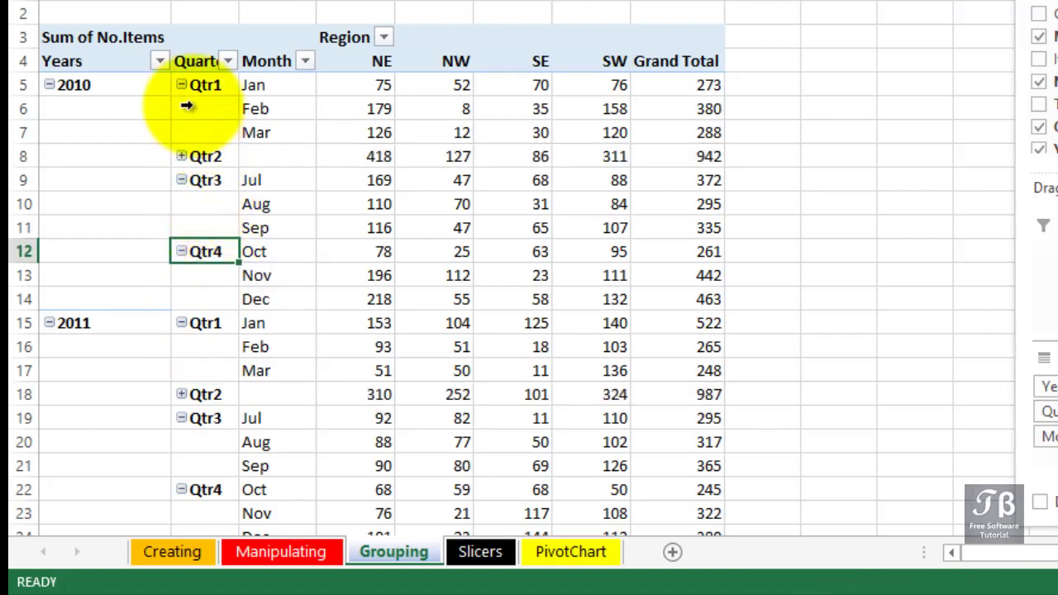
pyautogui.click(182, 84)
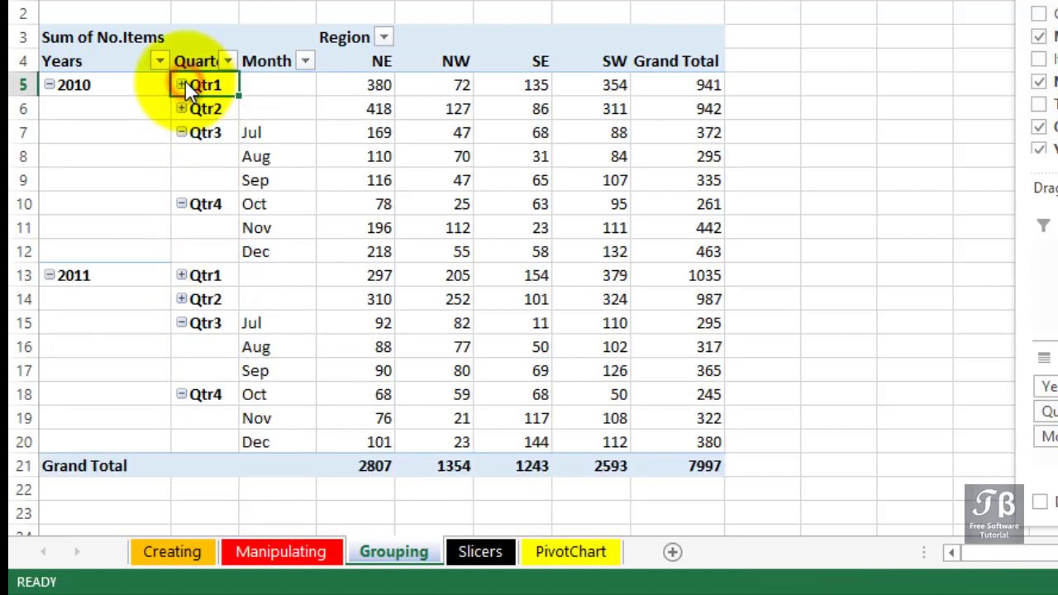
pyautogui.click(180, 132)
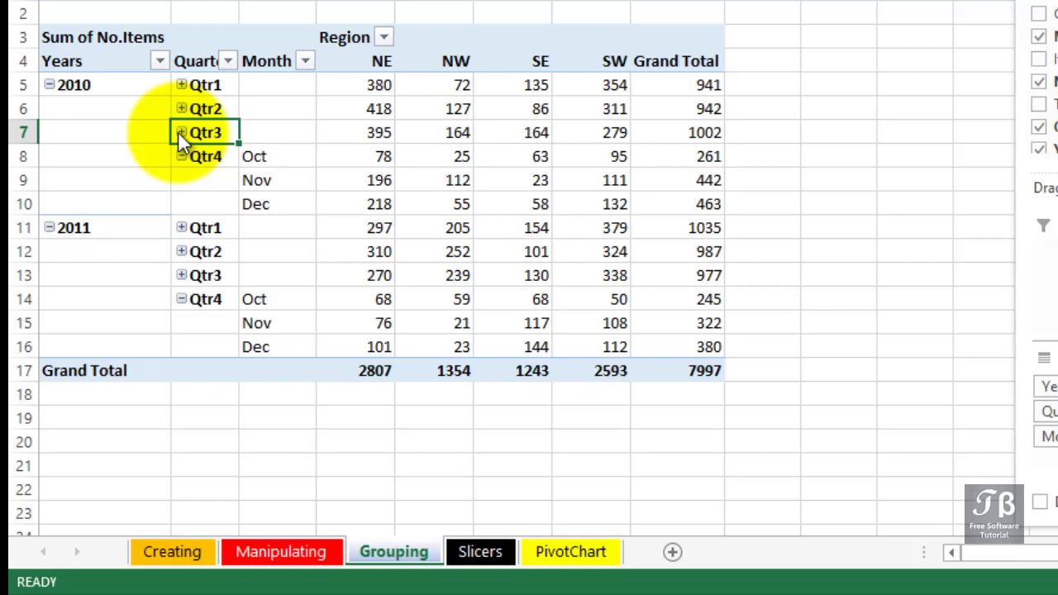
pyautogui.click(49, 85)
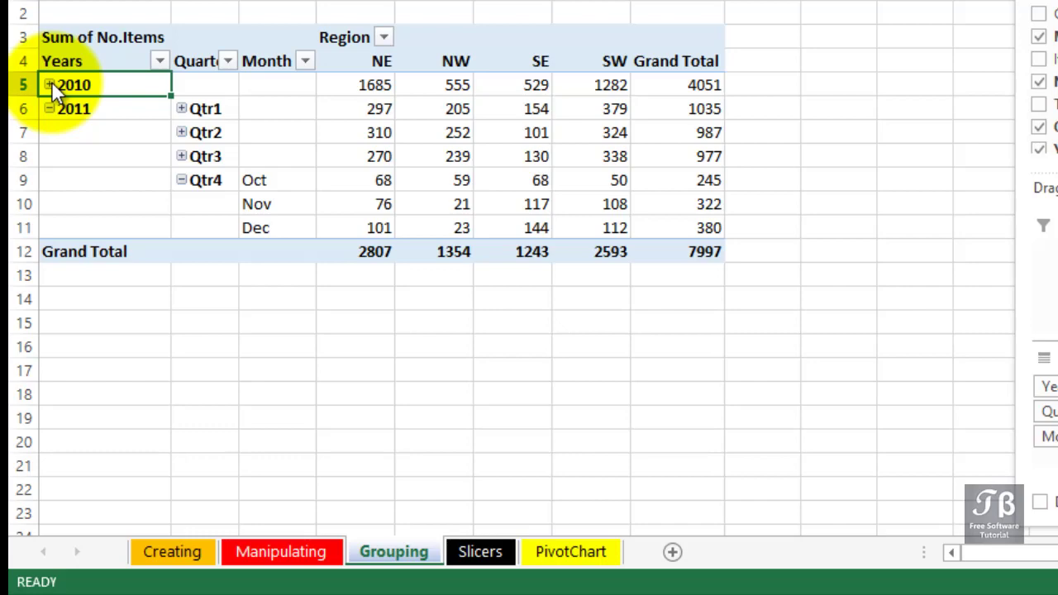
# Step: Re-expand 2010 and its collapsed quarters so every month of 2010 and 2011 shows again
pyautogui.click(50, 84)
pyautogui.press('Right')
pyautogui.press('Down')
pyautogui.press('Down')
pyautogui.press('Up')
pyautogui.press('Up')
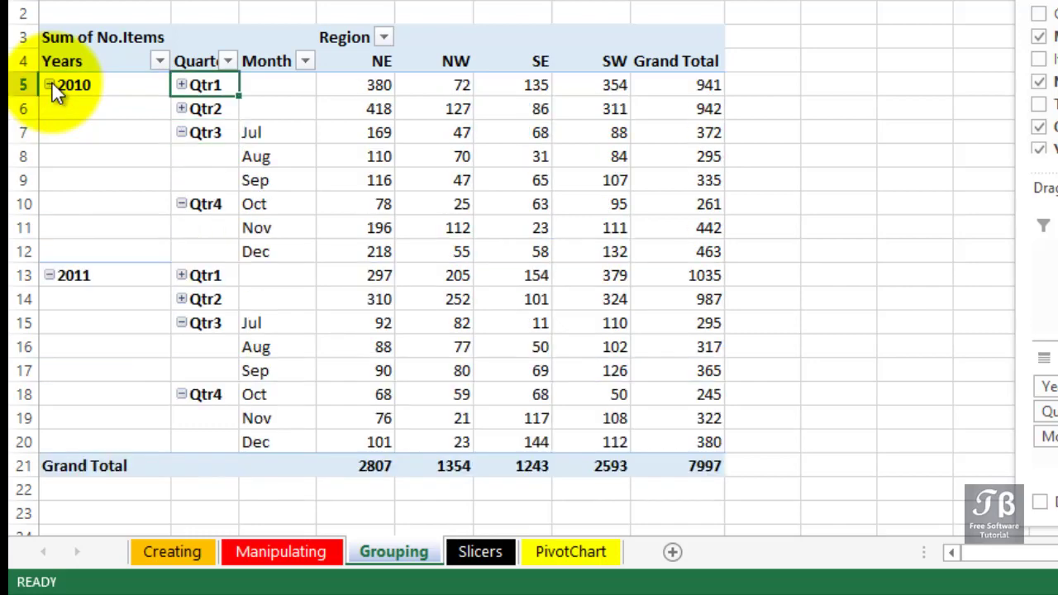
pyautogui.press('KP_Add')
pyautogui.press('Down')
pyautogui.press('KP_Add')
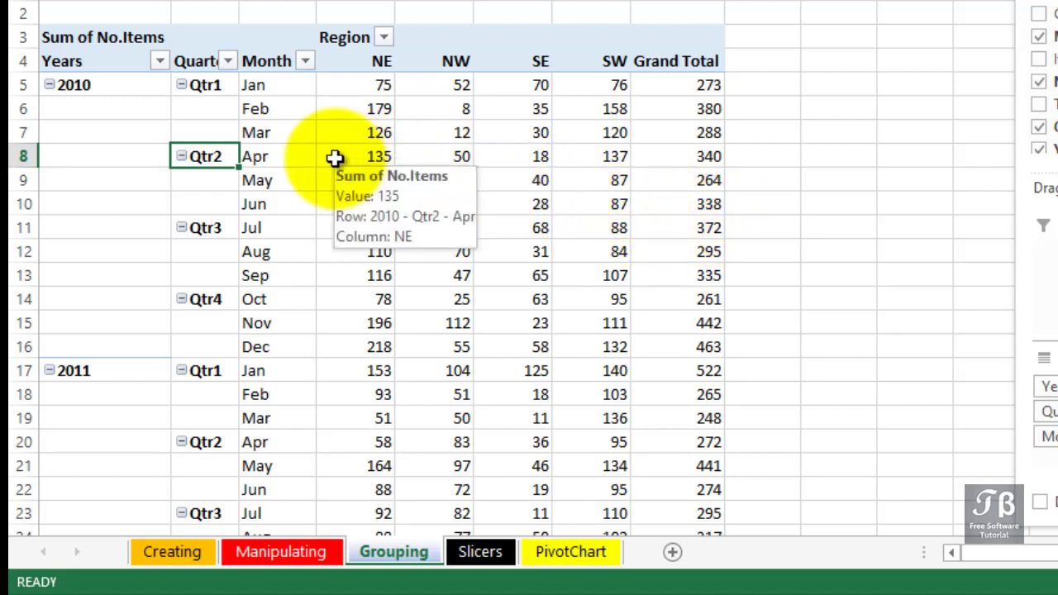
# Step: Fill the May rows of 2010 and 2011 yellow, then select a pivot cell for the field list
pyautogui.click(292, 180)
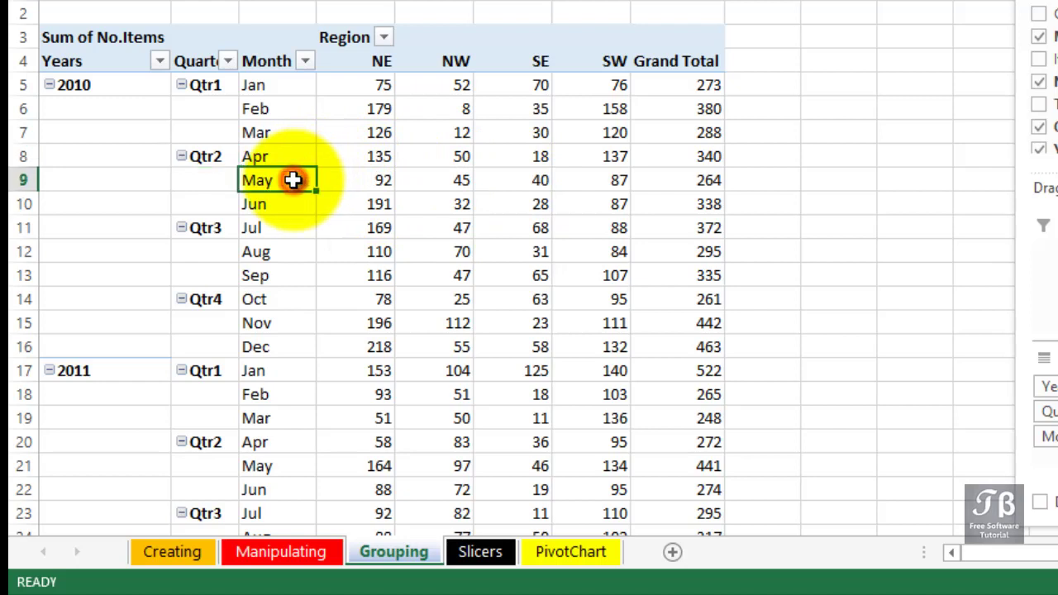
pyautogui.click(245, 182)
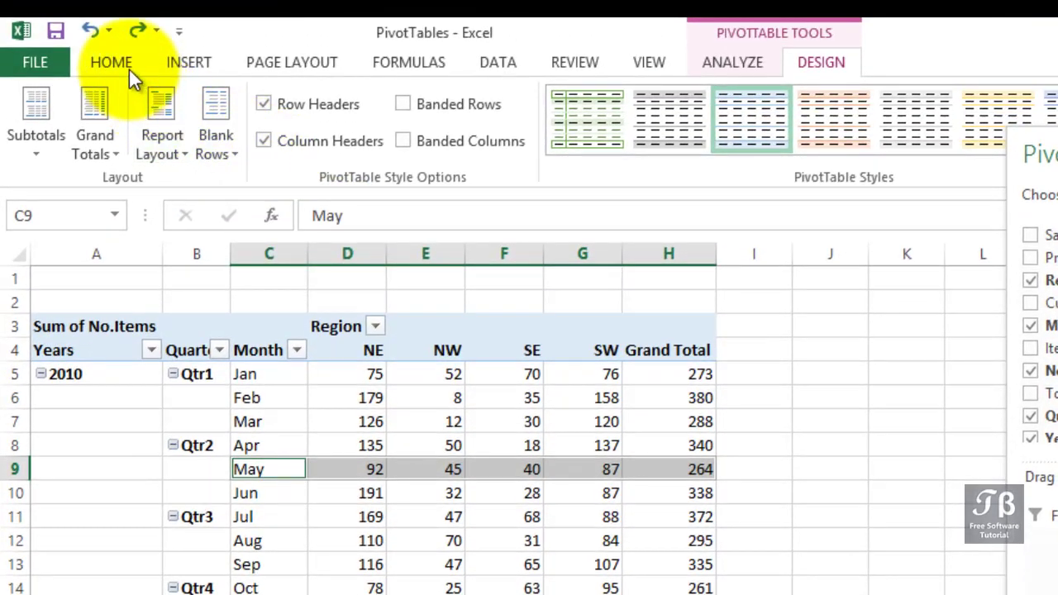
pyautogui.click(124, 62)
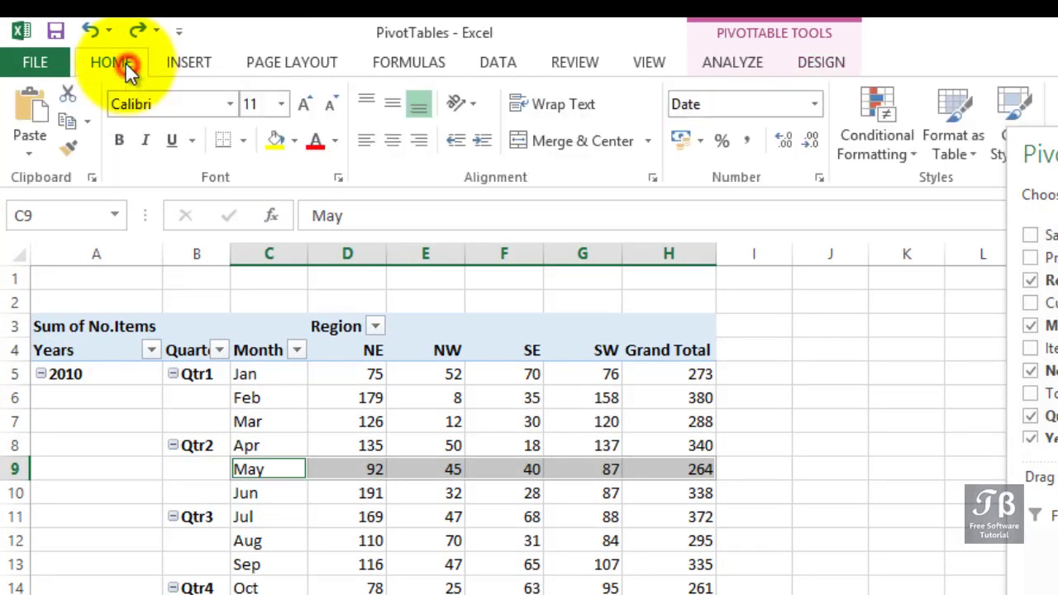
pyautogui.click(276, 138)
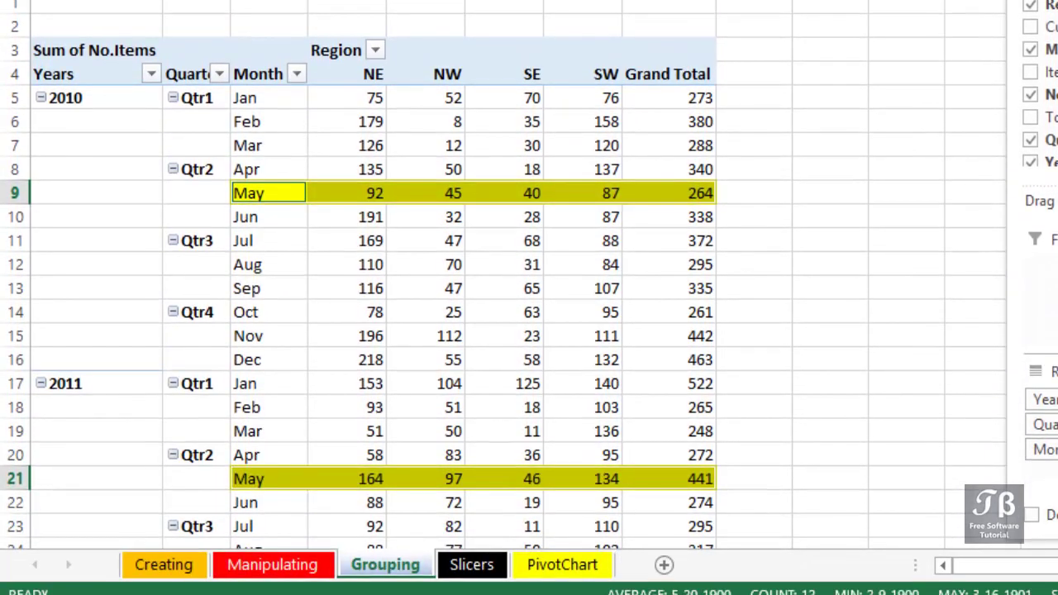
pyautogui.click(757, 122)
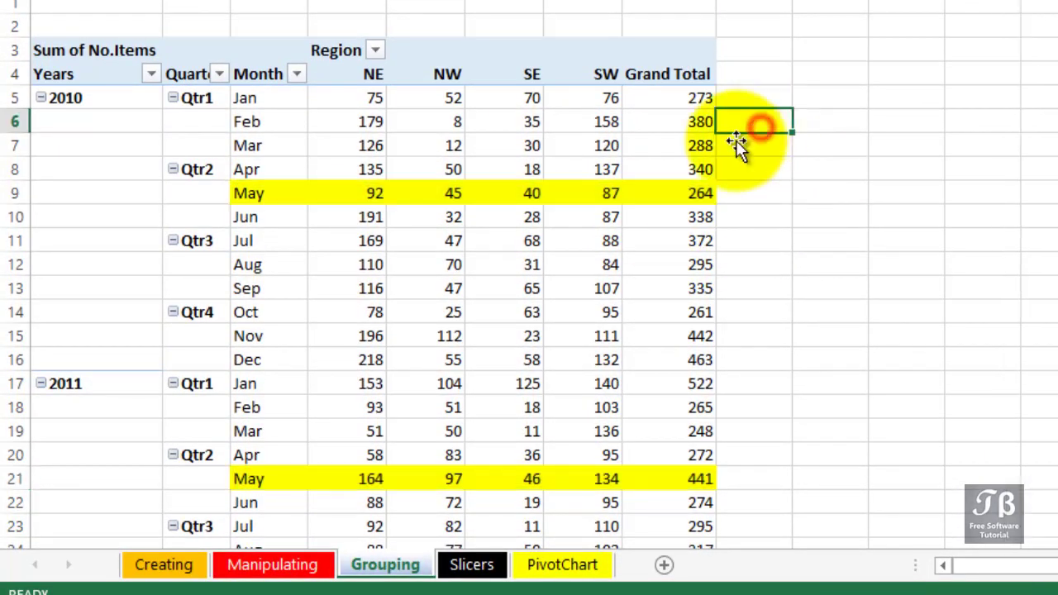
pyautogui.click(628, 240)
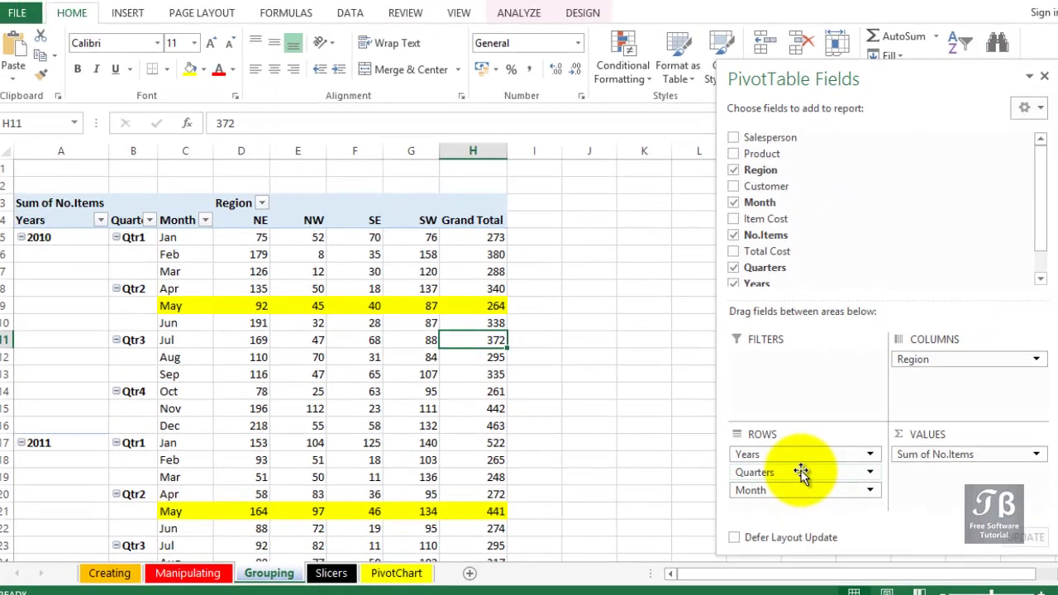
# Step: Move Quarters to Filters and, after swapping Region and Years, end with Years and Month as rows and Region as columns
pyautogui.moveTo(801, 472); pyautogui.dragTo(789, 388)
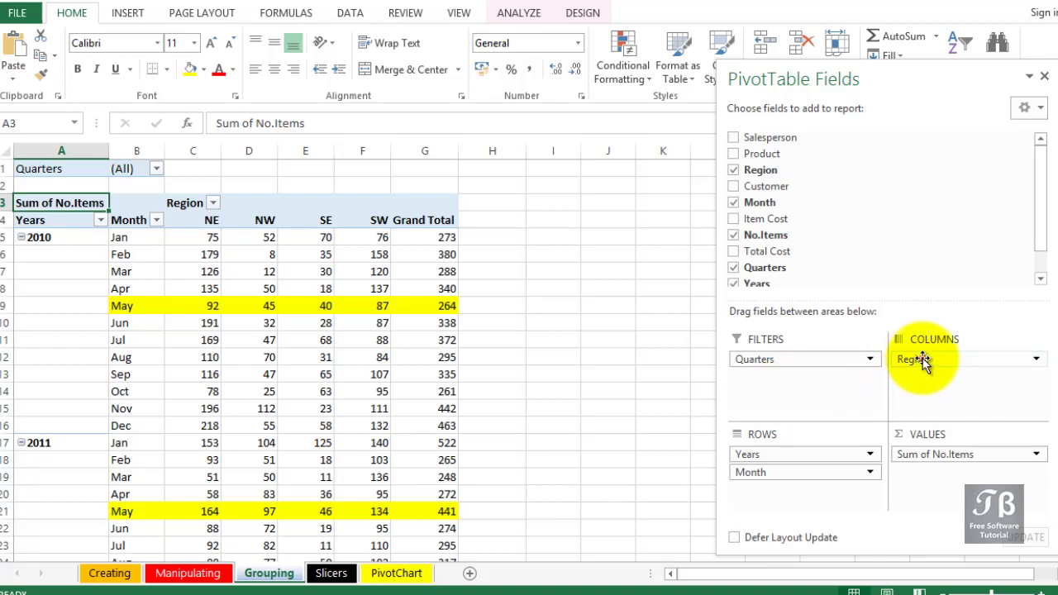
pyautogui.moveTo(916, 358); pyautogui.dragTo(957, 392)
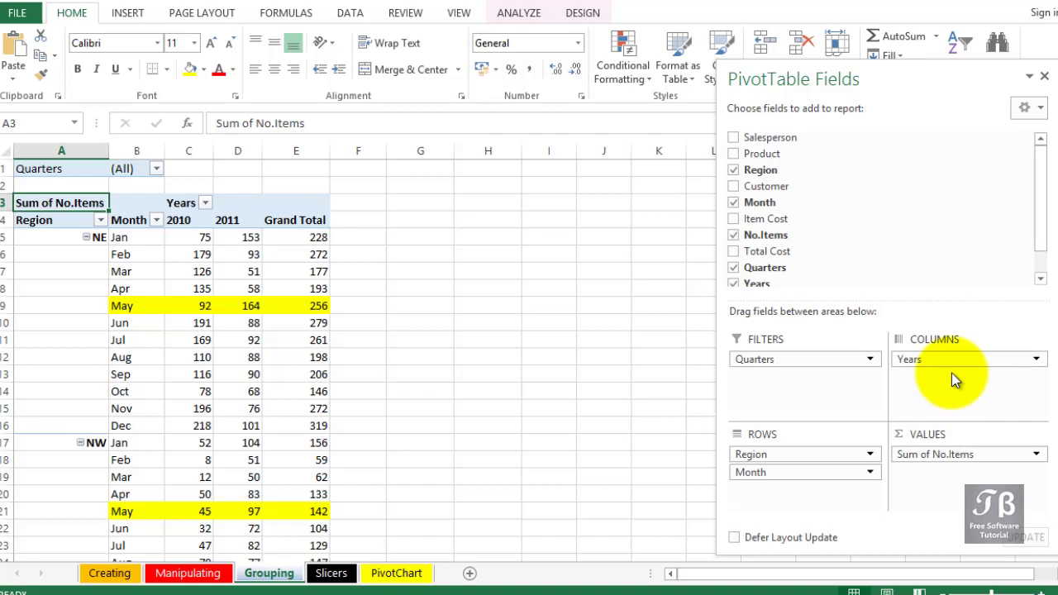
pyautogui.moveTo(949, 356); pyautogui.dragTo(804, 464)
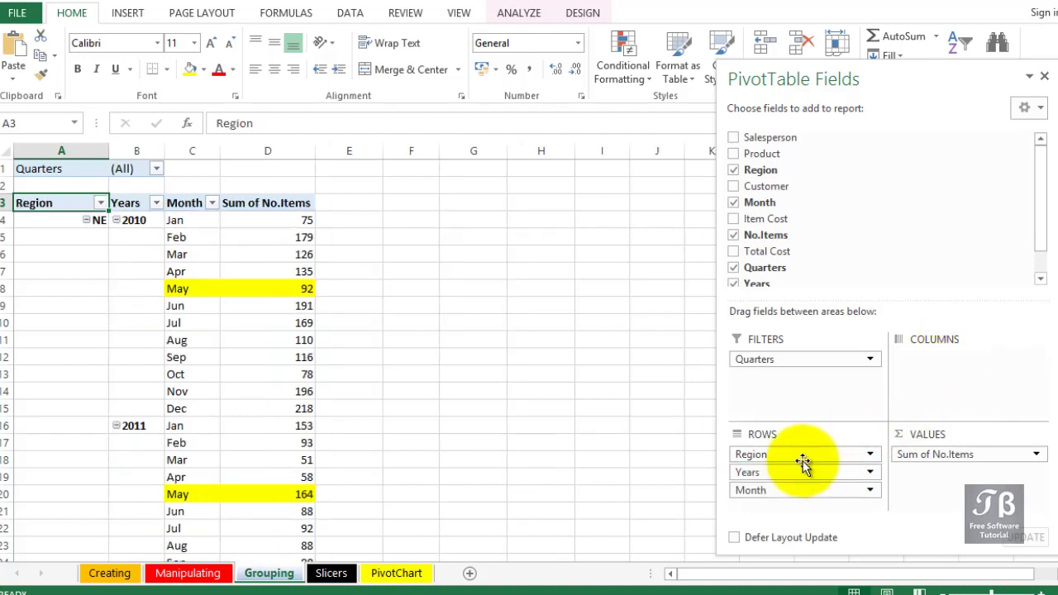
pyautogui.moveTo(898, 417); pyautogui.dragTo(925, 388)
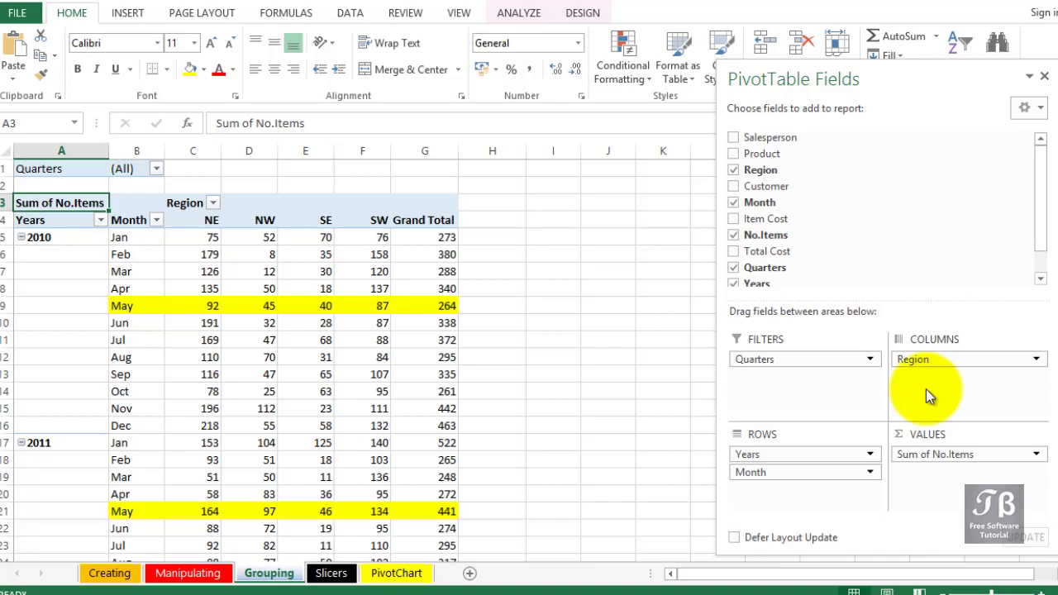
# Step: Regroup the Month dates by Days only, with 14 days per group
pyautogui.click(122, 306)
pyautogui.rightClick(122, 306)
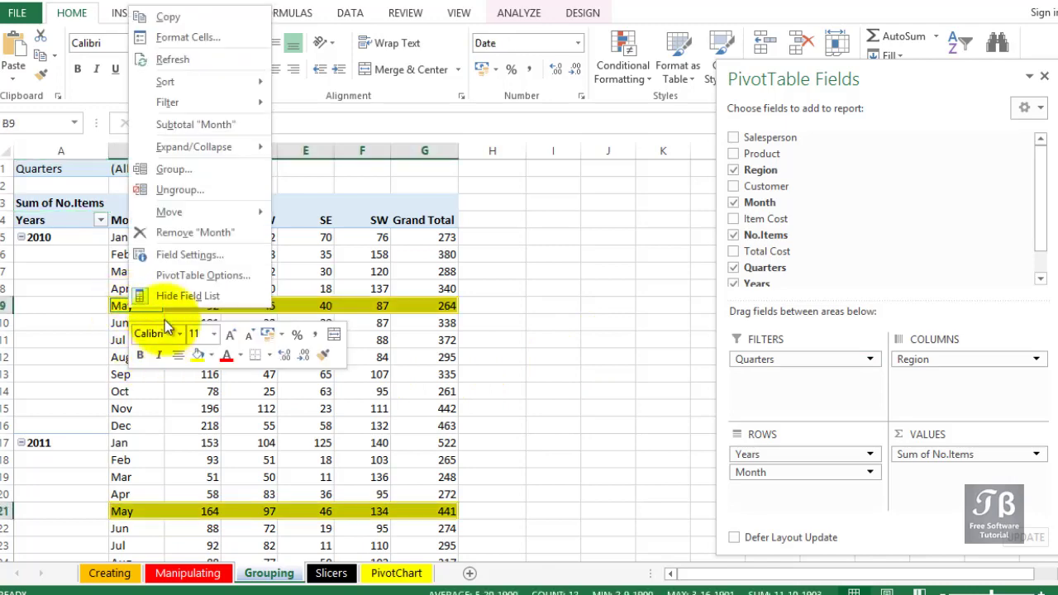
pyautogui.click(204, 170)
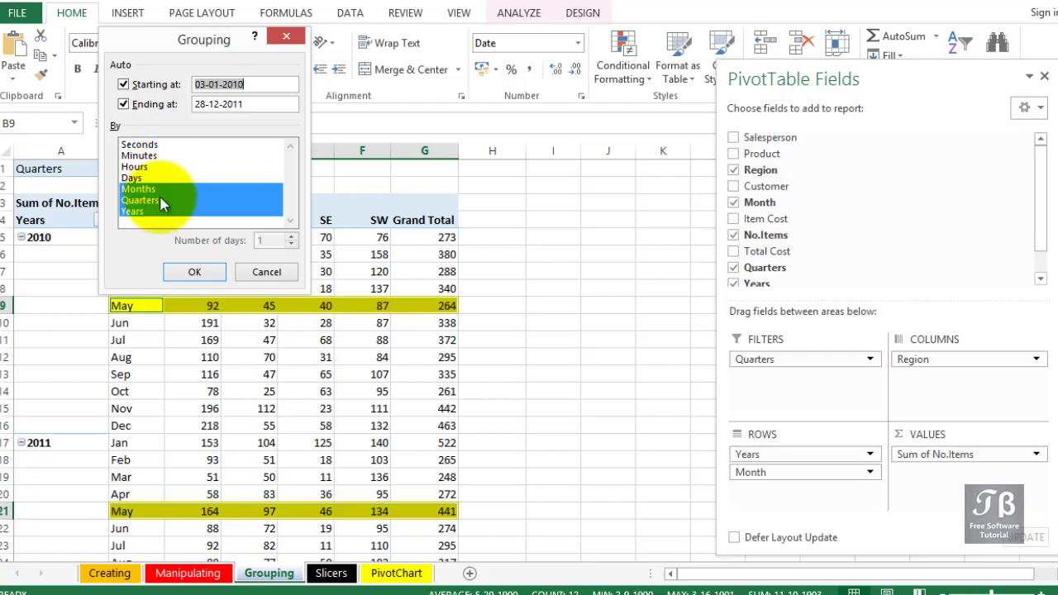
pyautogui.click(154, 177)
pyautogui.click(163, 189)
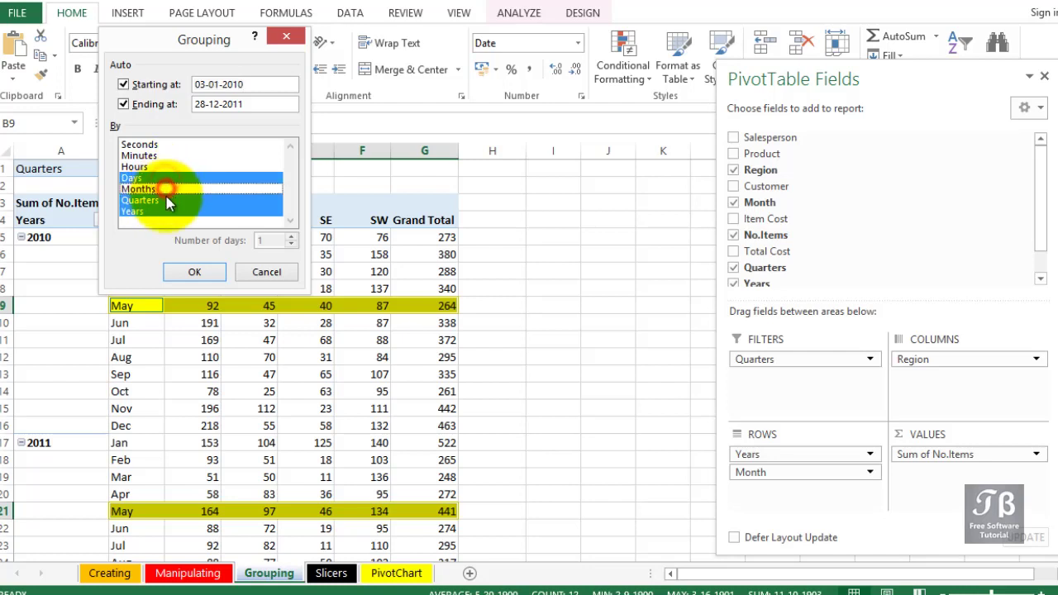
pyautogui.click(153, 200)
pyautogui.click(166, 211)
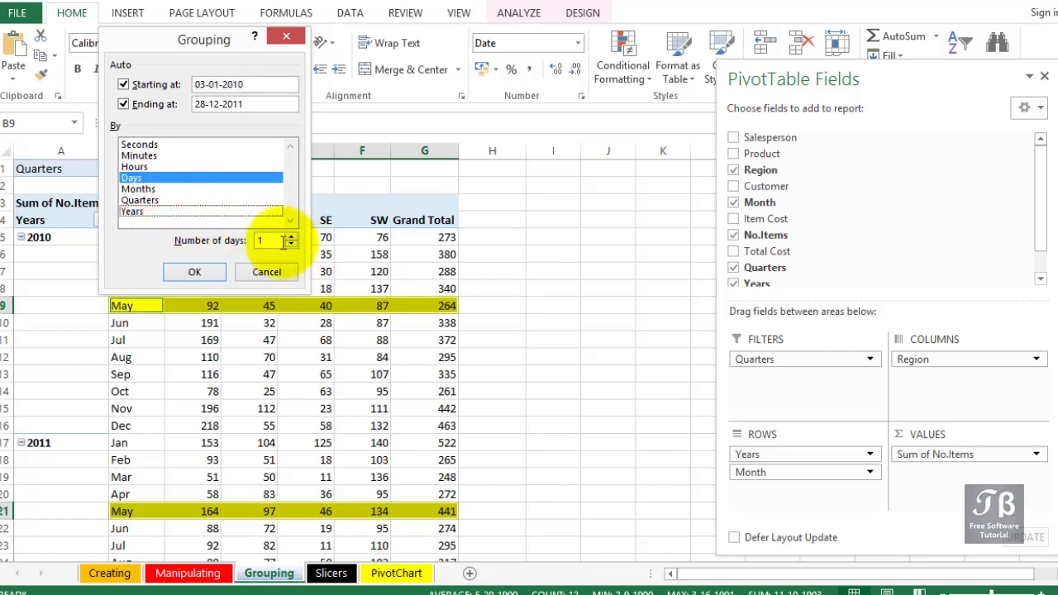
pyautogui.doubleClick(264, 241)
pyautogui.write('14')
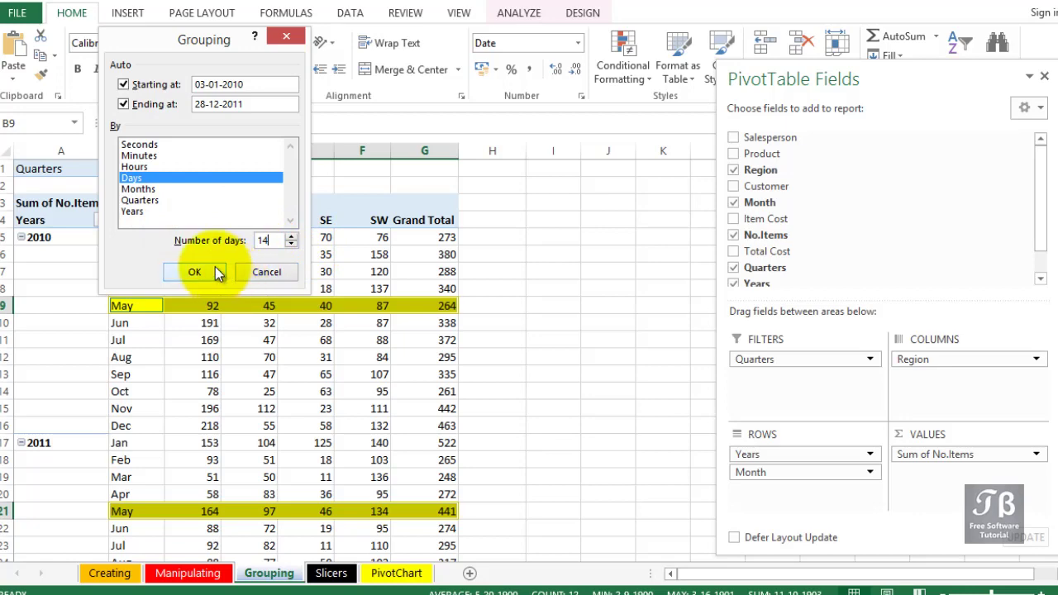
pyautogui.click(216, 272)
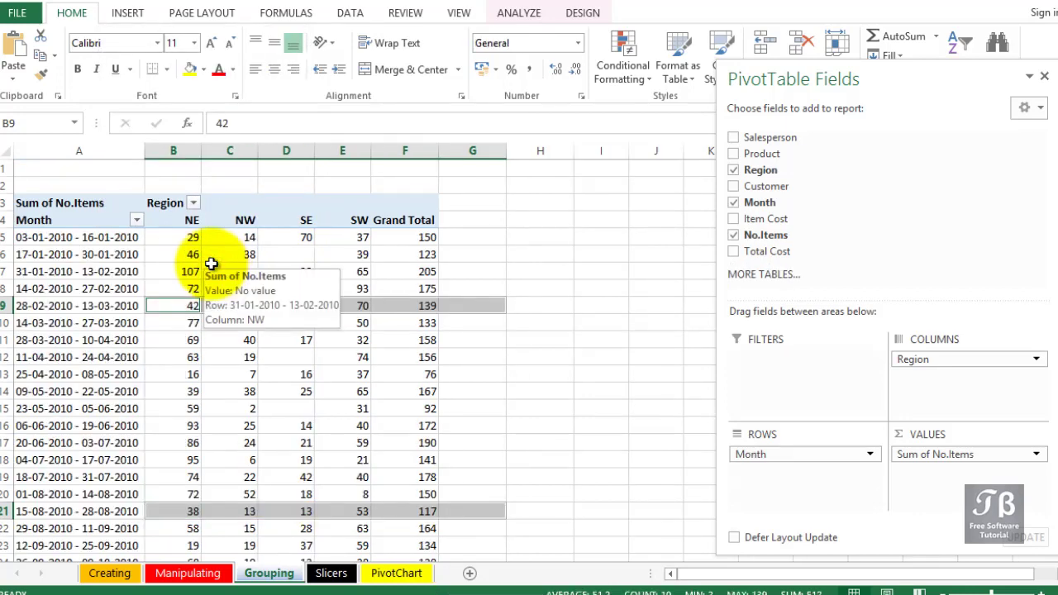